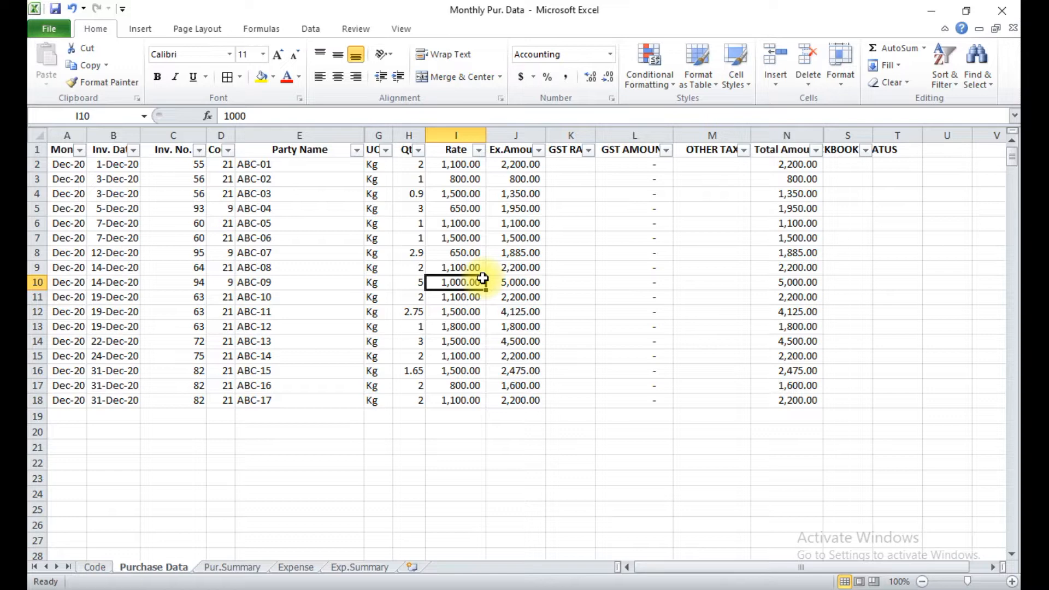
Remove the filter from the header row of the purchase data.
{"action": "key", "text": "Up"}
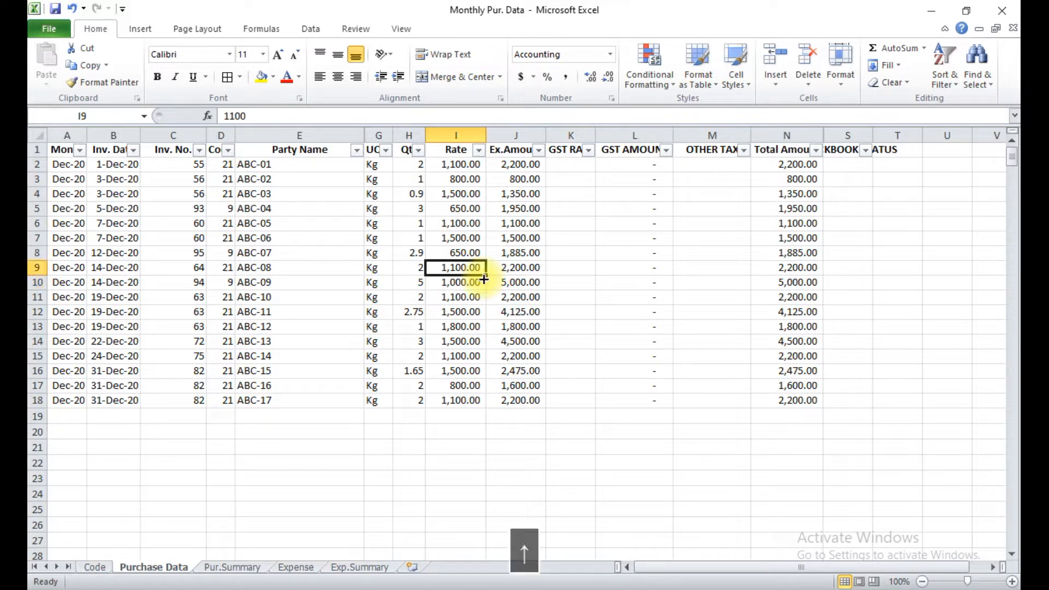
{"action": "key", "text": "ctrl+Up"}
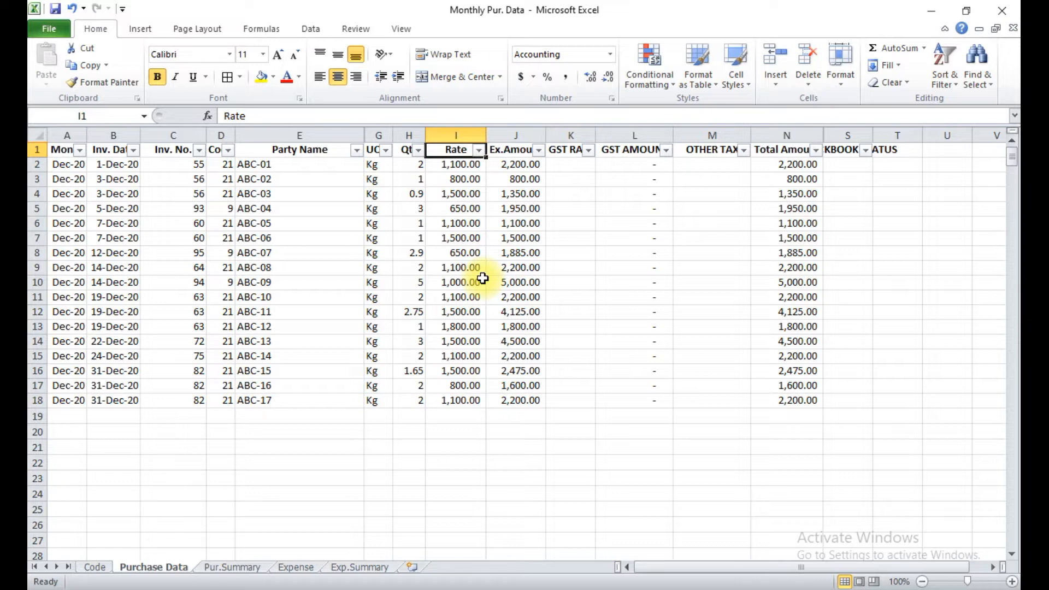
{"action": "key", "text": "Down"}
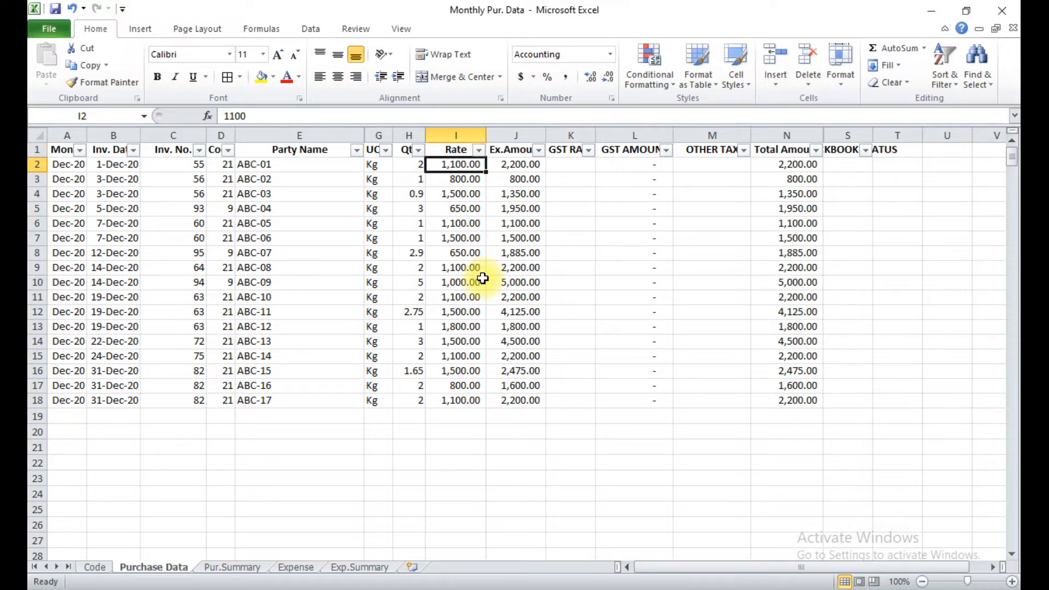
{"action": "key", "text": "Up"}
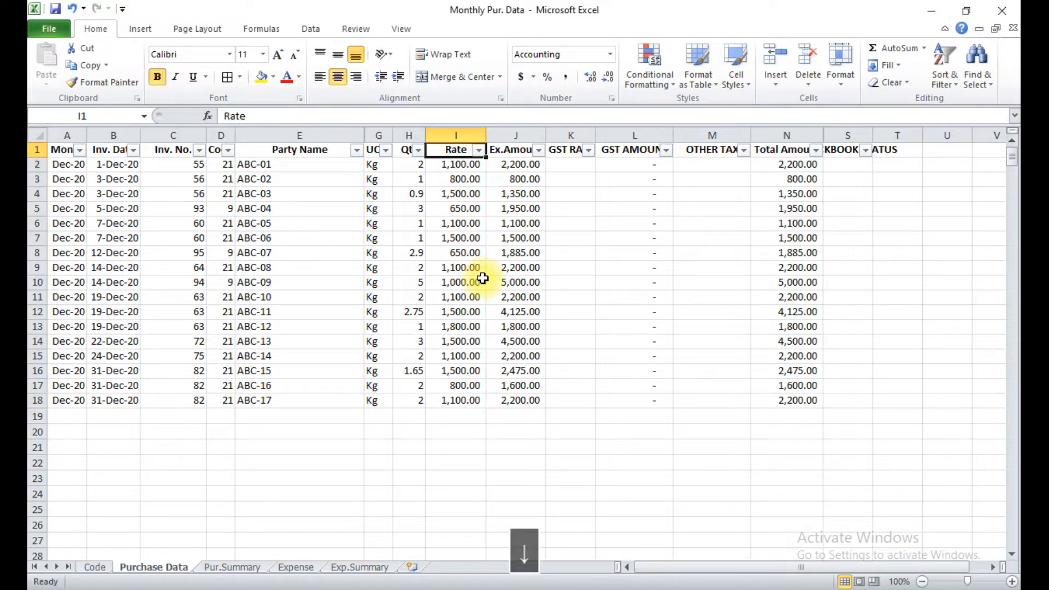
{"action": "key", "text": "Left"}
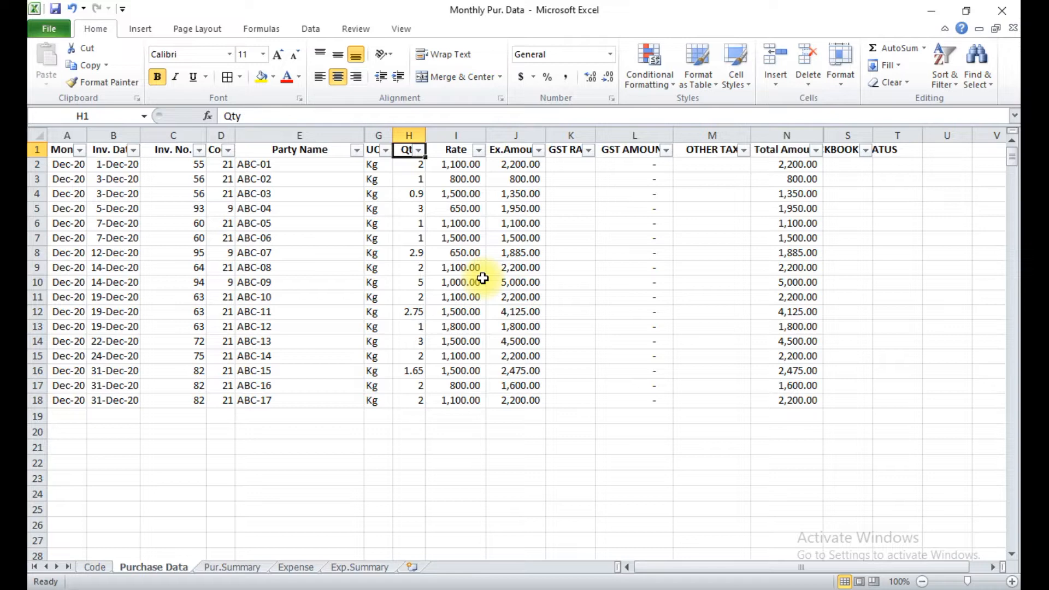
{"action": "key", "text": "ctrl+shift+l"}
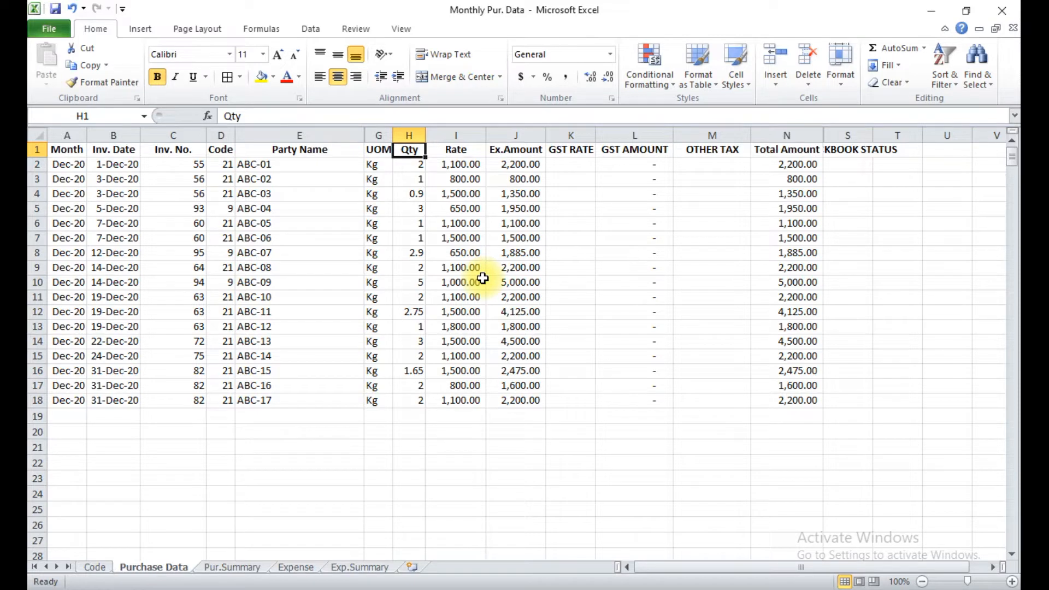
Examine the Qty values in H2 to H18.
{"action": "key", "text": "Right"}
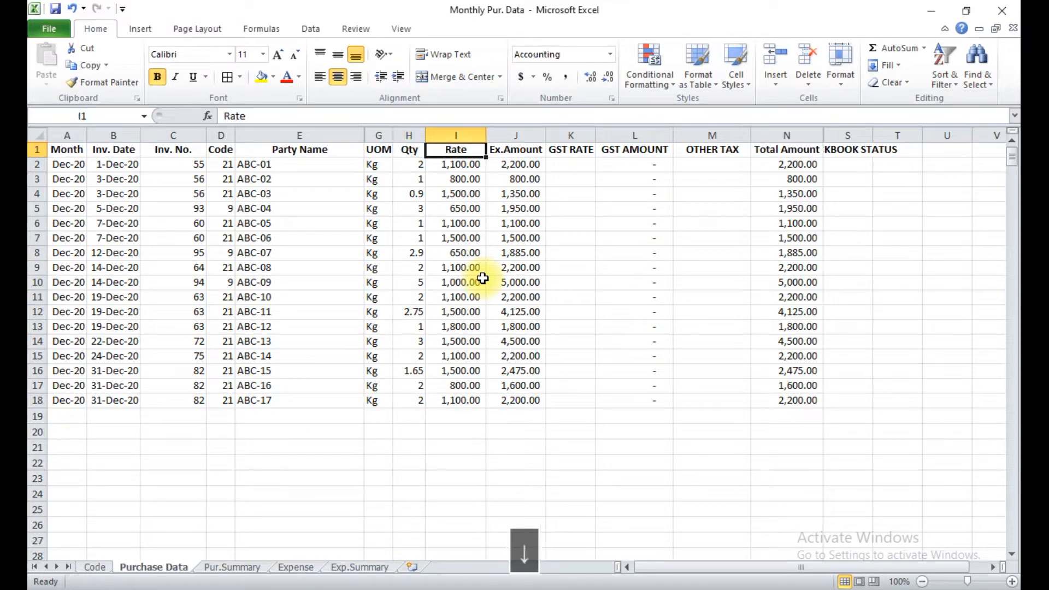
{"action": "key", "text": "Down"}
{"action": "key", "text": "Left"}
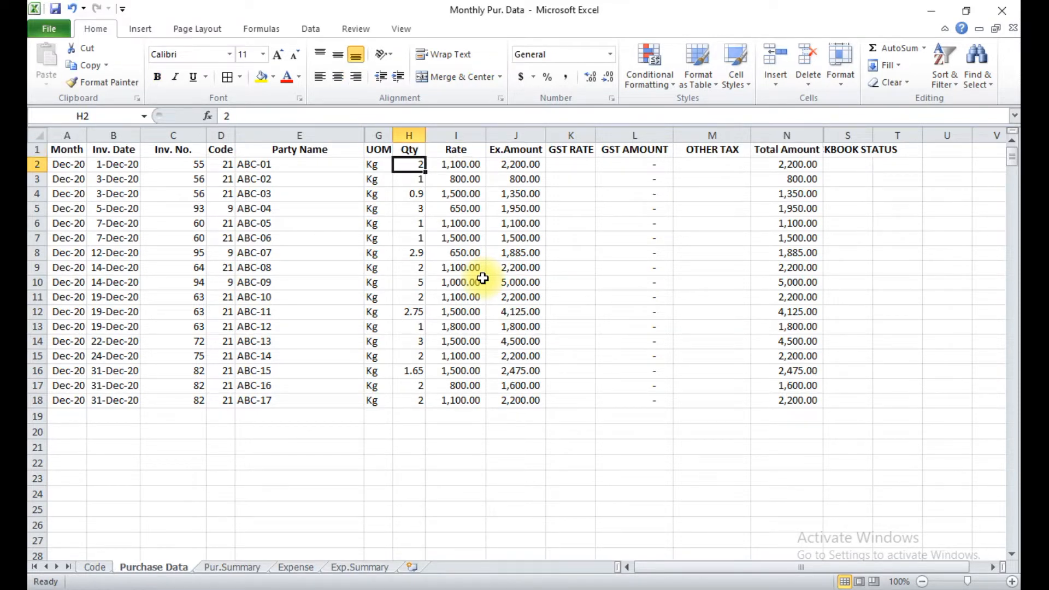
{"action": "key", "text": "shift+Down"}
{"action": "key", "text": "shift+Down"}
{"action": "key", "text": "shift+Down"}
{"action": "key", "text": "shift+Down"}
{"action": "key", "text": "shift+Down"}
{"action": "key", "text": "shift+Down"}
{"action": "key", "text": "shift+Down"}
{"action": "key", "text": "shift+Down"}
{"action": "key", "text": "shift+Down"}
{"action": "key", "text": "shift+Down"}
{"action": "key", "text": "shift+Down"}
{"action": "key", "text": "shift+Down"}
{"action": "key", "text": "shift+Down"}
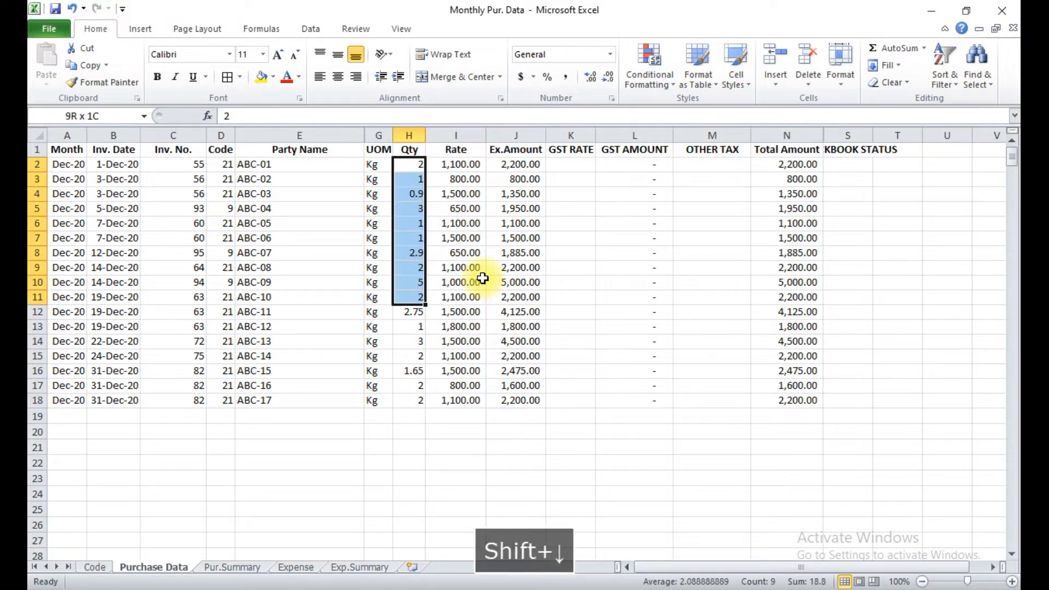
{"action": "key", "text": "shift+Down"}
{"action": "key", "text": "shift+Down"}
{"action": "key", "text": "shift+Down"}
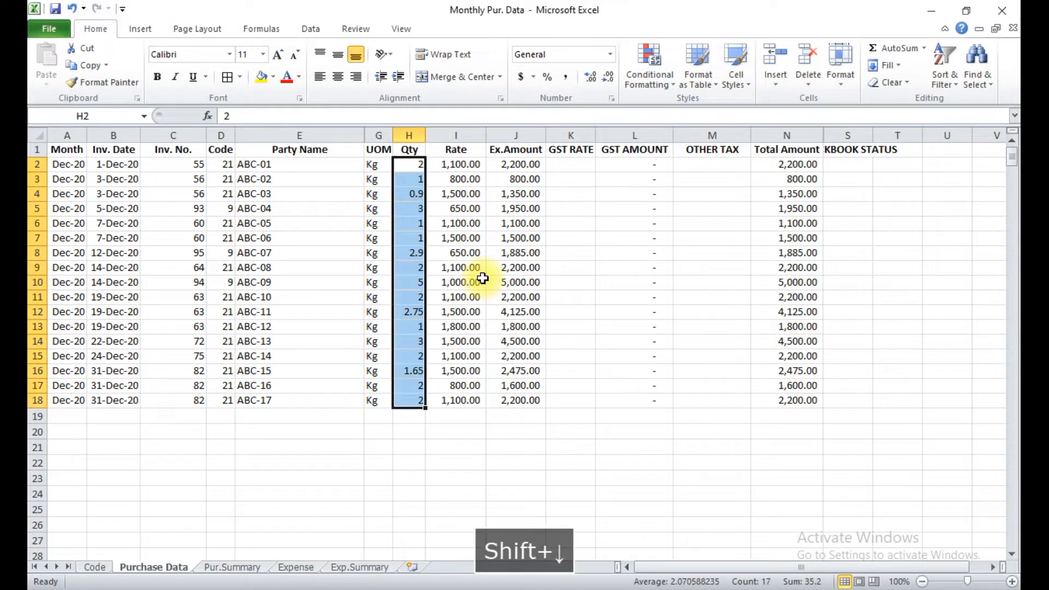
Set the first rate in I2 to 1200 and clear the rates in the rows below it.
{"action": "key", "text": "Right"}
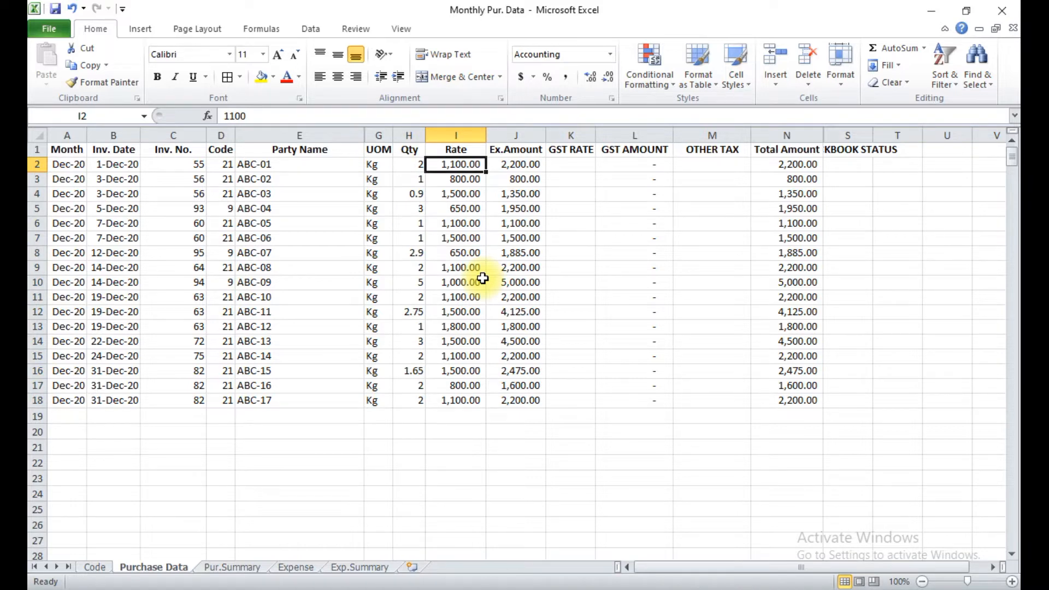
{"action": "type", "text": "1200"}
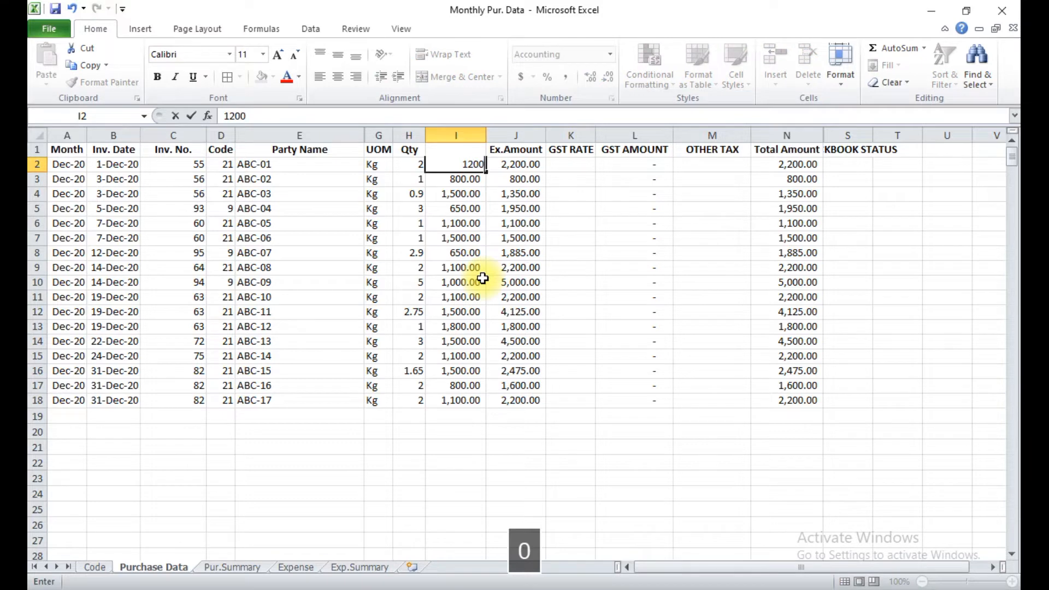
{"action": "key", "text": "Return"}
{"action": "key", "text": "ctrl+shift+Down"}
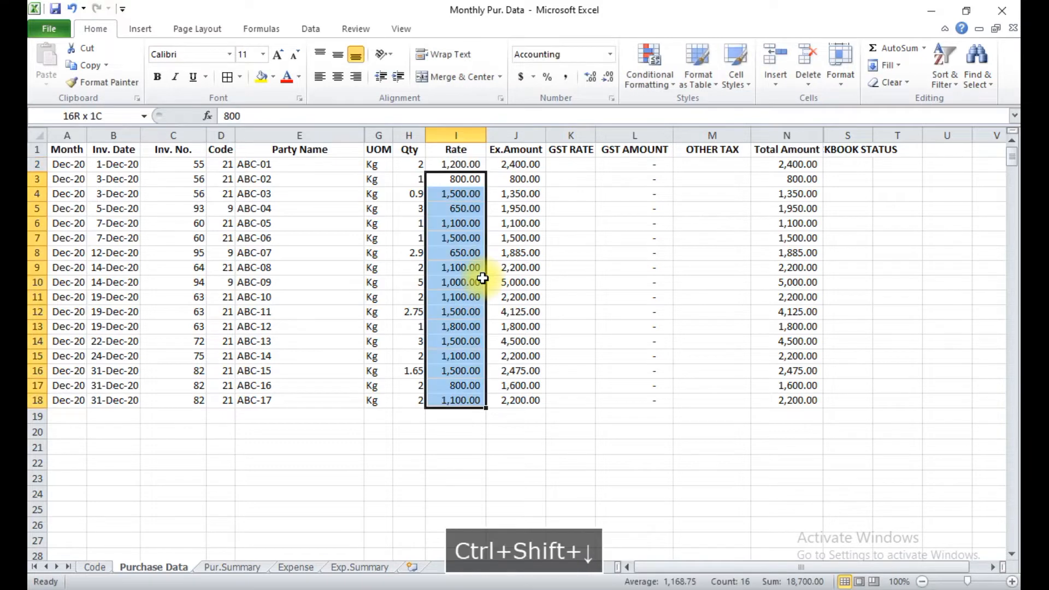
{"action": "key", "text": "Delete"}
Fill the 1200 rate from I2 down through the last data row, I18.
{"action": "key", "text": "Up"}
{"action": "key", "text": "Right"}
{"action": "key", "text": "ctrl+Down"}
{"action": "key", "text": "Left"}
{"action": "key", "text": "ctrl+shift+Up"}
{"action": "key", "text": "ctrl+d"}
Clear all the quantities in the Qty column, from H2 to H18.
{"action": "key", "text": "ctrl+Up"}
{"action": "key", "text": "Left"}
{"action": "key", "text": "Down"}
{"action": "key", "text": "ctrl+shift+Down"}
{"action": "key", "text": "Delete"}
{"action": "key", "text": "Right"}
{"action": "key", "text": "Left"}
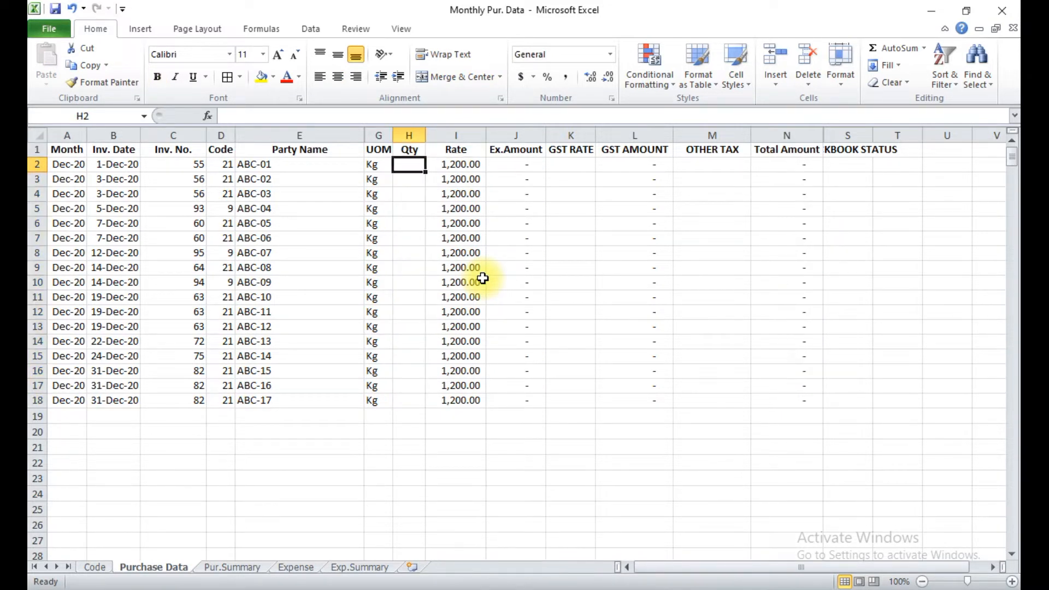
Hide the Code column (D).
{"action": "key", "text": "Down"}
{"action": "key", "text": "Left"}
{"action": "key", "text": "Left"}
{"action": "key", "text": "Left"}
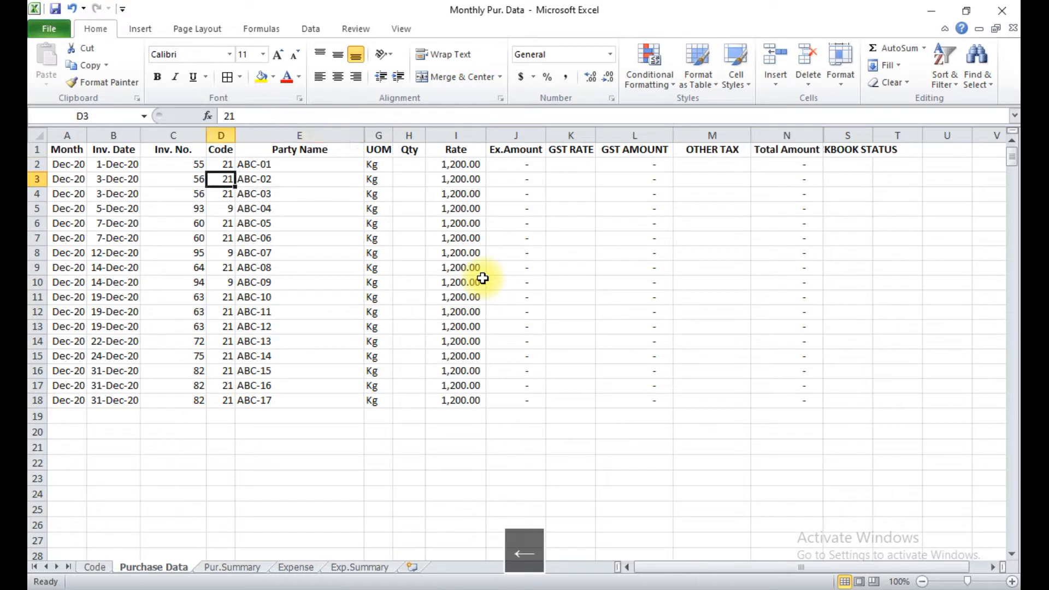
{"action": "key", "text": "Up"}
{"action": "key", "text": "ctrl+space"}
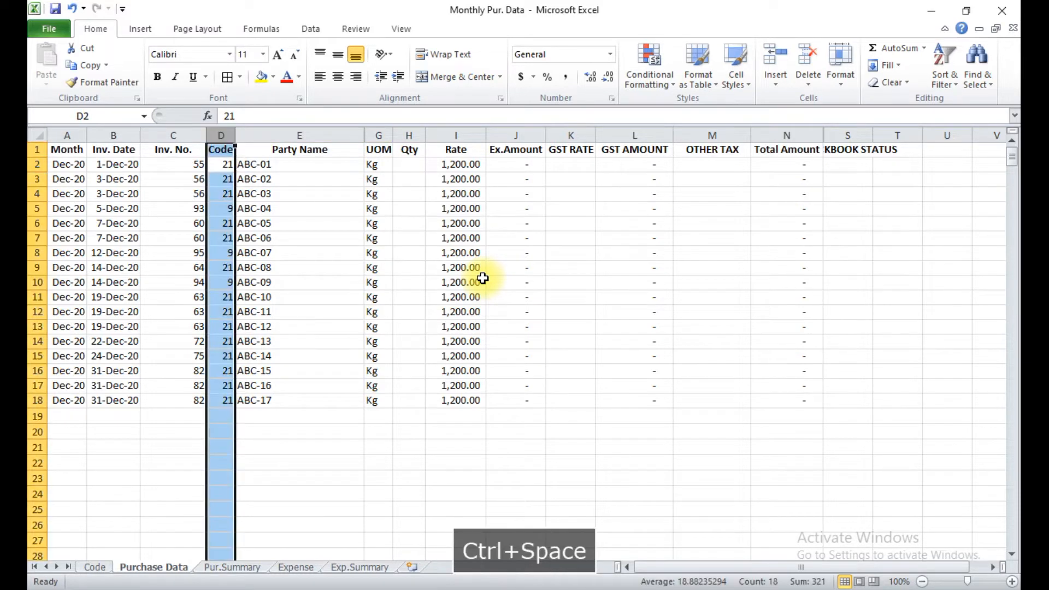
{"action": "key", "text": "ctrl+0"}
Enter 2 as the quantity for ABC-01 in H2.
{"action": "key", "text": "Right"}
{"action": "key", "text": "Right"}
{"action": "key", "text": "Down"}
{"action": "key", "text": "Up"}
{"action": "key", "text": "Right"}
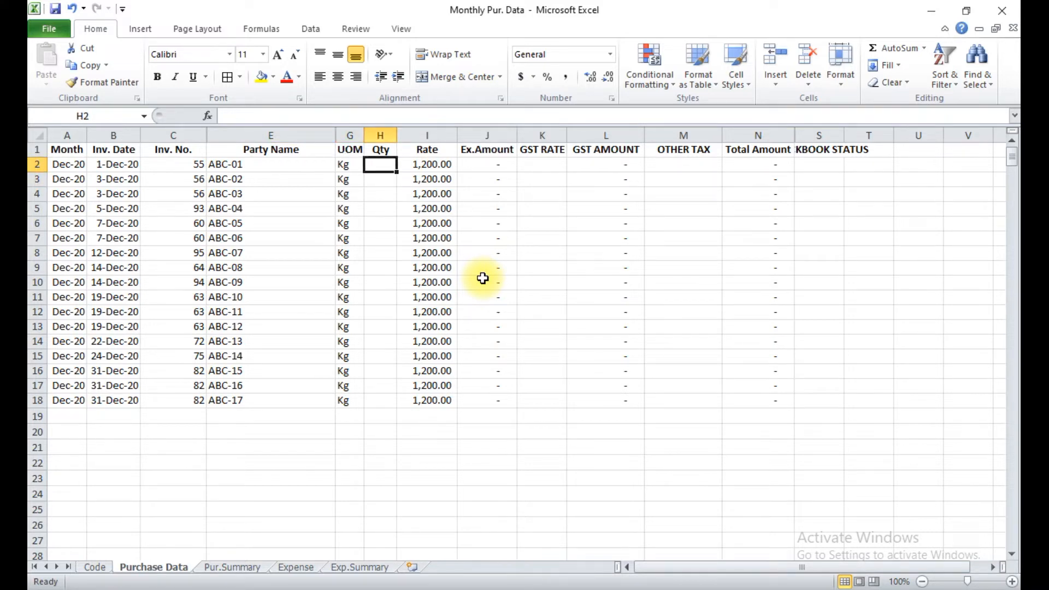
{"action": "type", "text": "2"}
{"action": "key", "text": "Return"}
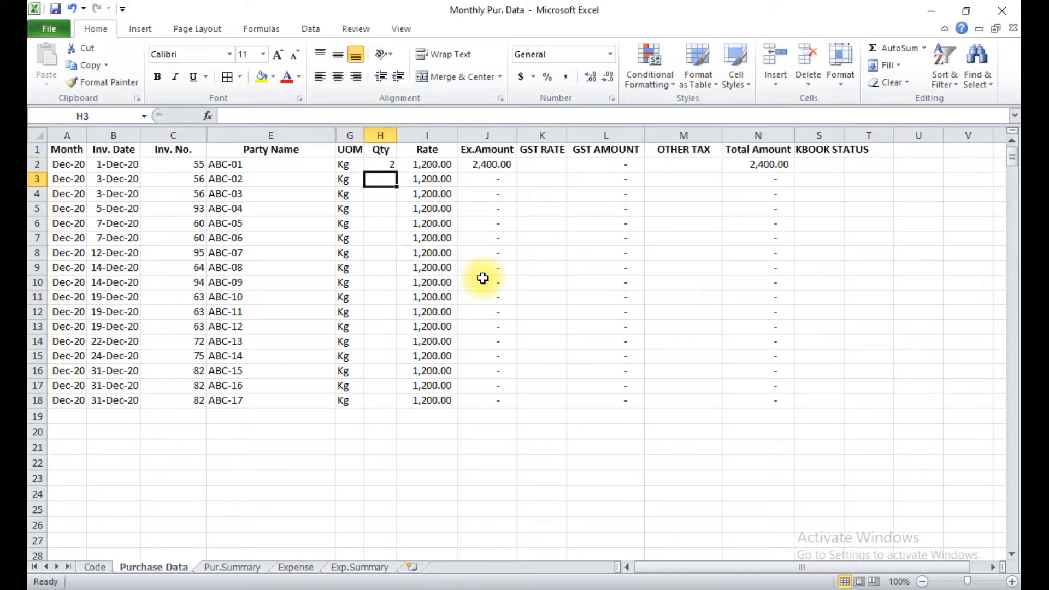
{"action": "key", "text": "Up"}
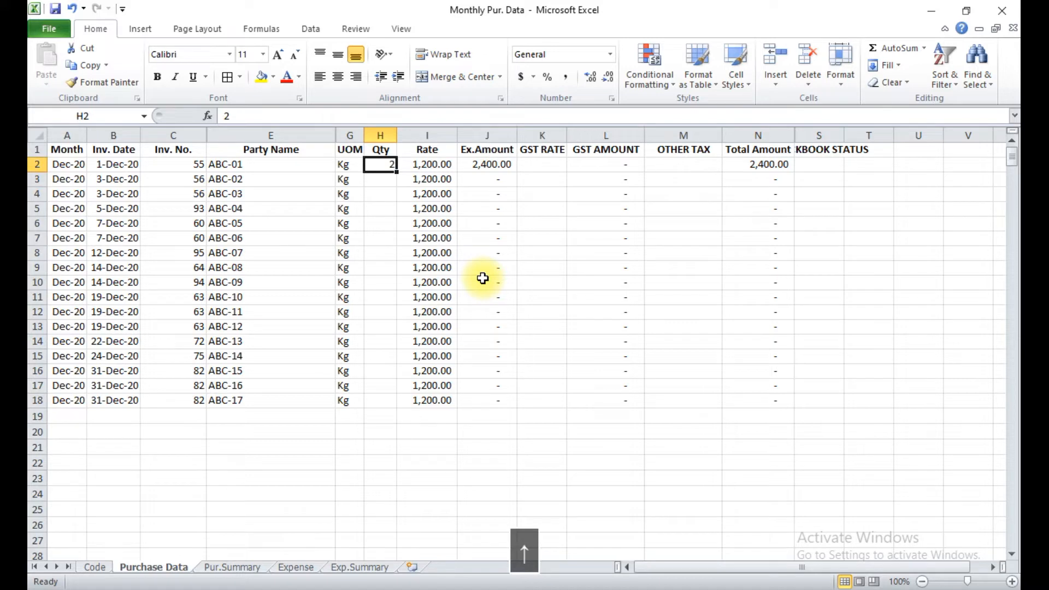
Clear the party names in E3 to E18, keeping only the ABC-01 entry.
{"action": "key", "text": "Left"}
{"action": "key", "text": "Left"}
{"action": "key", "text": "Left"}
{"action": "key", "text": "Left"}
{"action": "key", "text": "Down"}
{"action": "key", "text": "ctrl+shift+Down"}
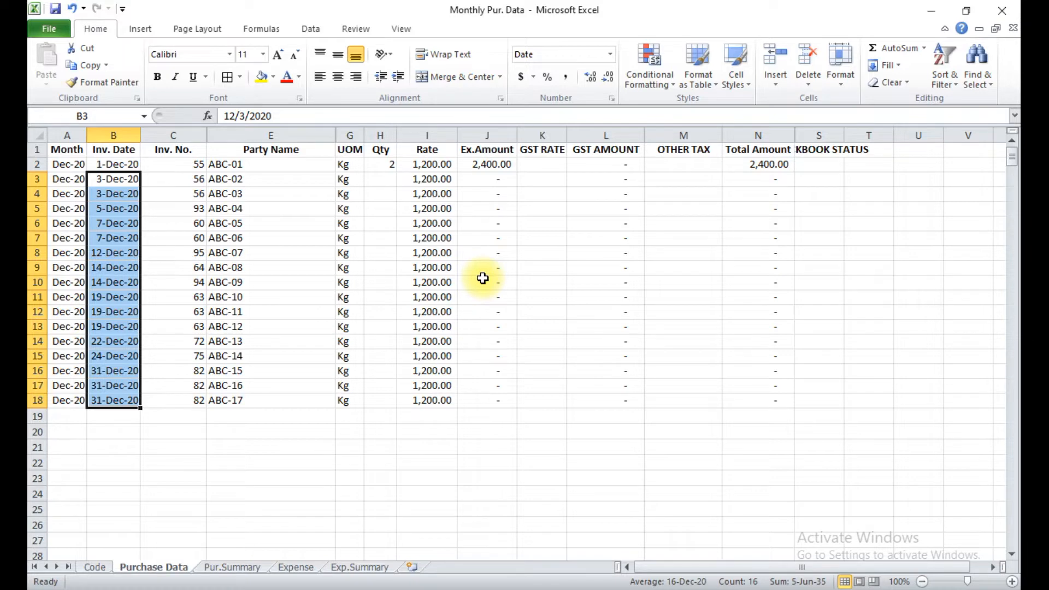
{"action": "key", "text": "Right"}
{"action": "key", "text": "Right"}
{"action": "key", "text": "ctrl+shift+Down"}
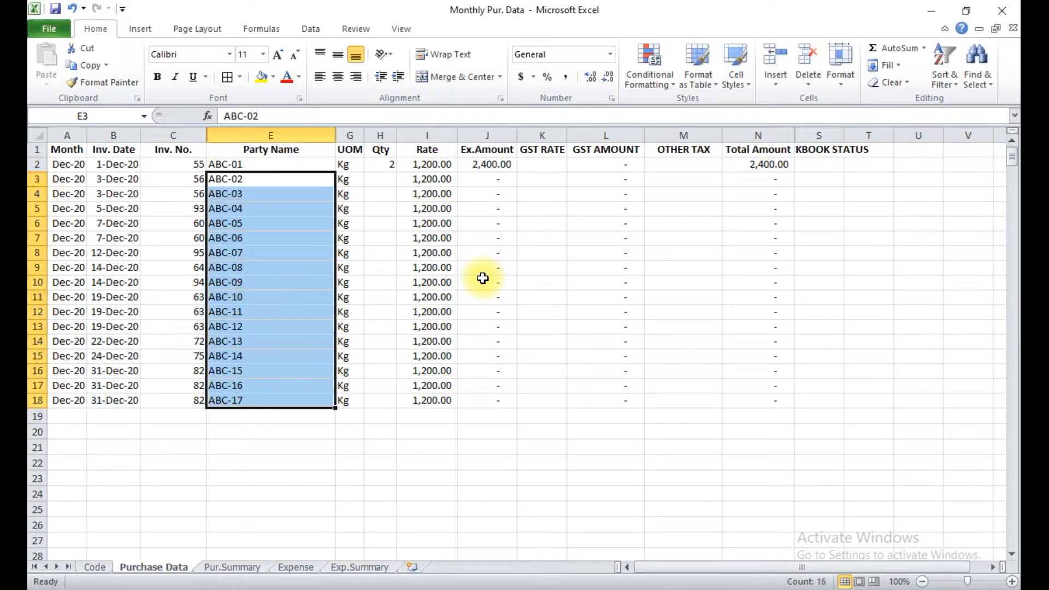
{"action": "key", "text": "Delete"}
Clear the invoice dates in B3 to B18, keeping only the first row's date.
{"action": "key", "text": "Left"}
{"action": "key", "text": "Left"}
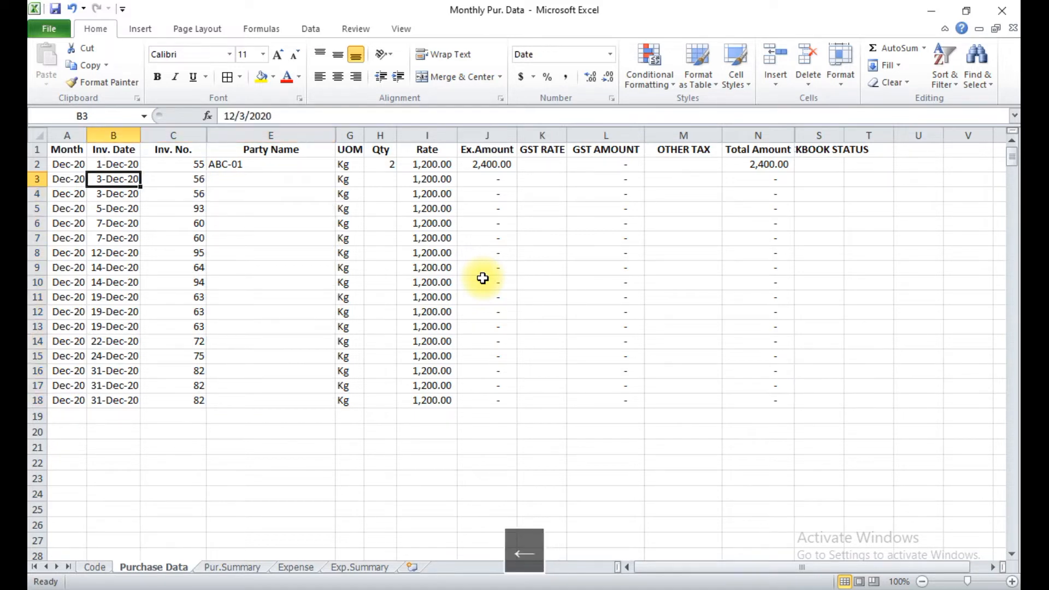
{"action": "key", "text": "ctrl+shift+Down"}
{"action": "key", "text": "Delete"}
Turn off the Locked protection setting for the entire Inv. Date, Party Name and Qty columns.
{"action": "key", "text": "Right"}
{"action": "key", "text": "Right"}
{"action": "key", "text": "Right"}
{"action": "key", "text": "Right"}
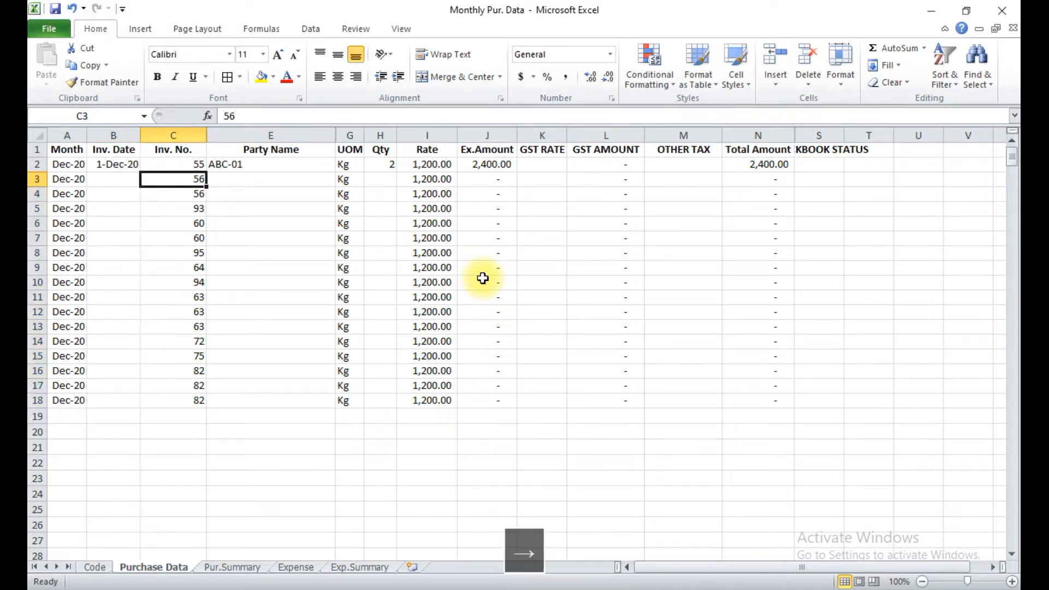
{"action": "key", "text": "Up"}
{"action": "key", "text": "shift+Down"}
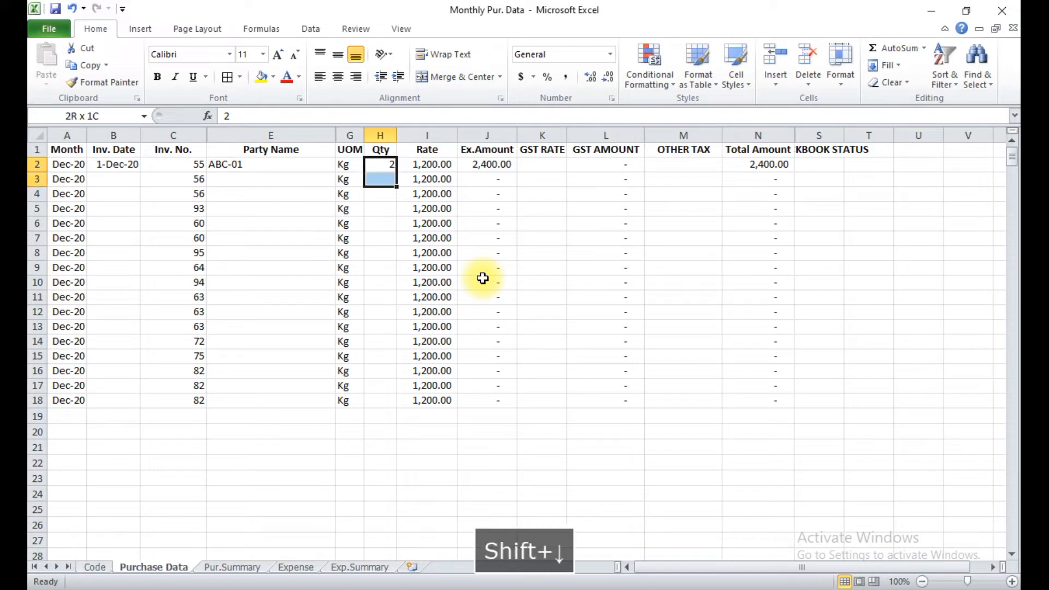
{"action": "key", "text": "Up"}
{"action": "key", "text": "ctrl+space"}
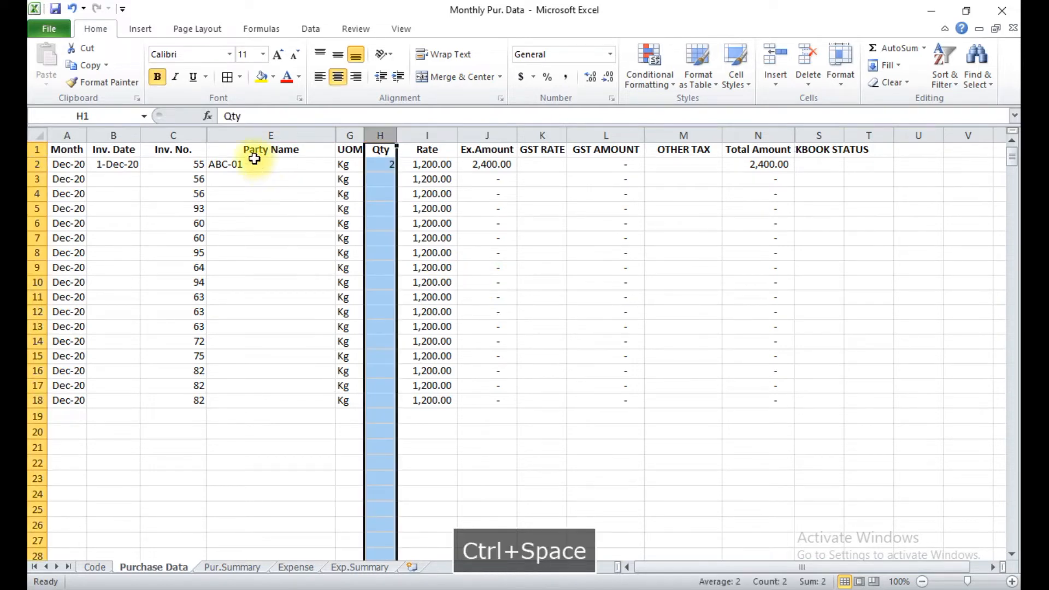
{"action": "left_click", "coordinate": [253, 135], "text": "ctrl"}
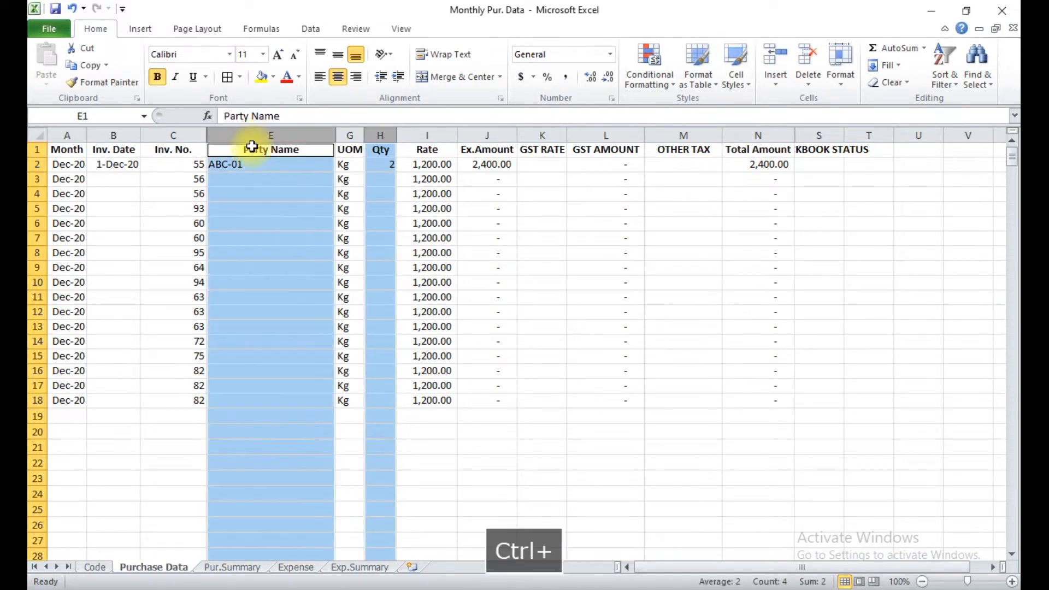
{"action": "left_click", "coordinate": [116, 135], "text": "ctrl"}
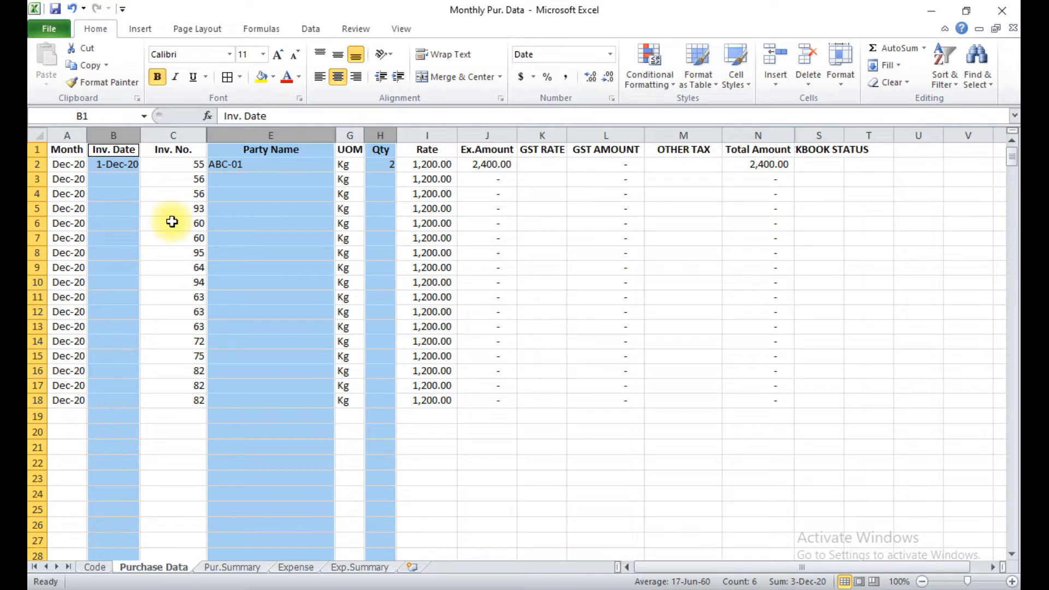
{"action": "left_click", "coordinate": [298, 98]}
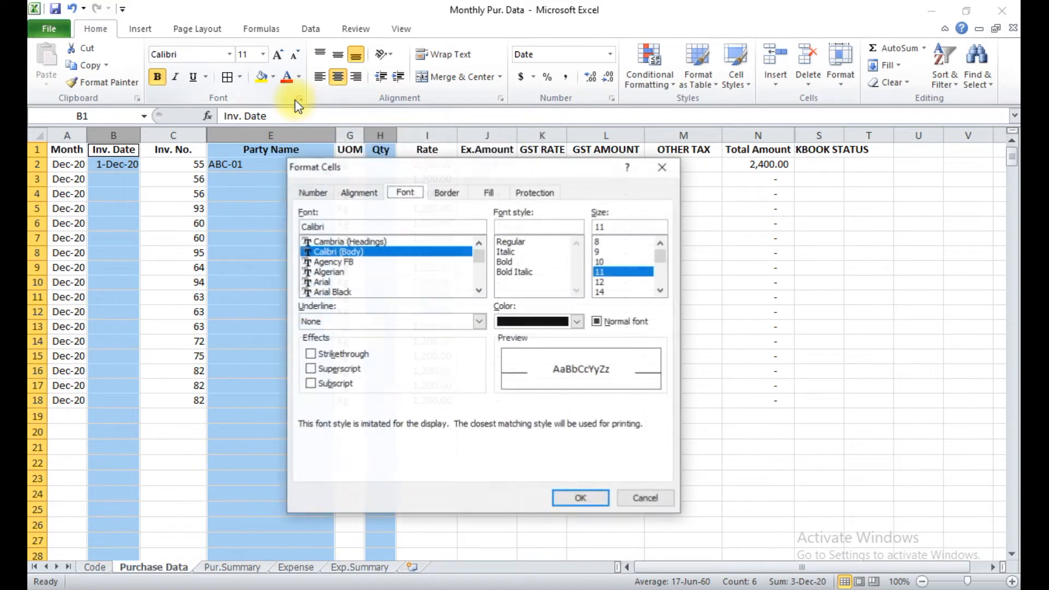
{"action": "left_click", "coordinate": [661, 165]}
{"action": "key", "text": "ctrl+1"}
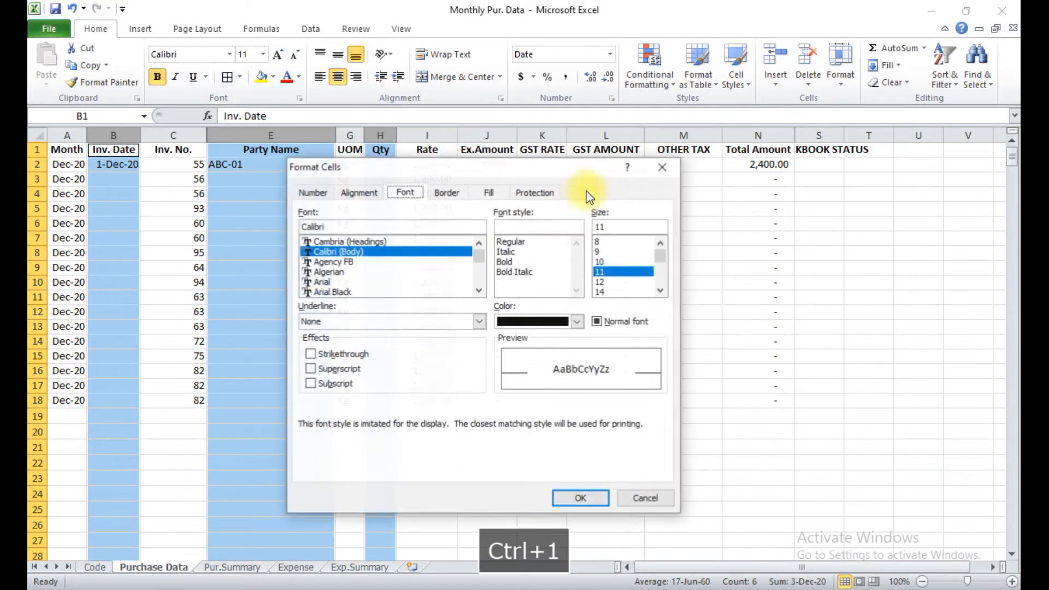
{"action": "left_click", "coordinate": [530, 191]}
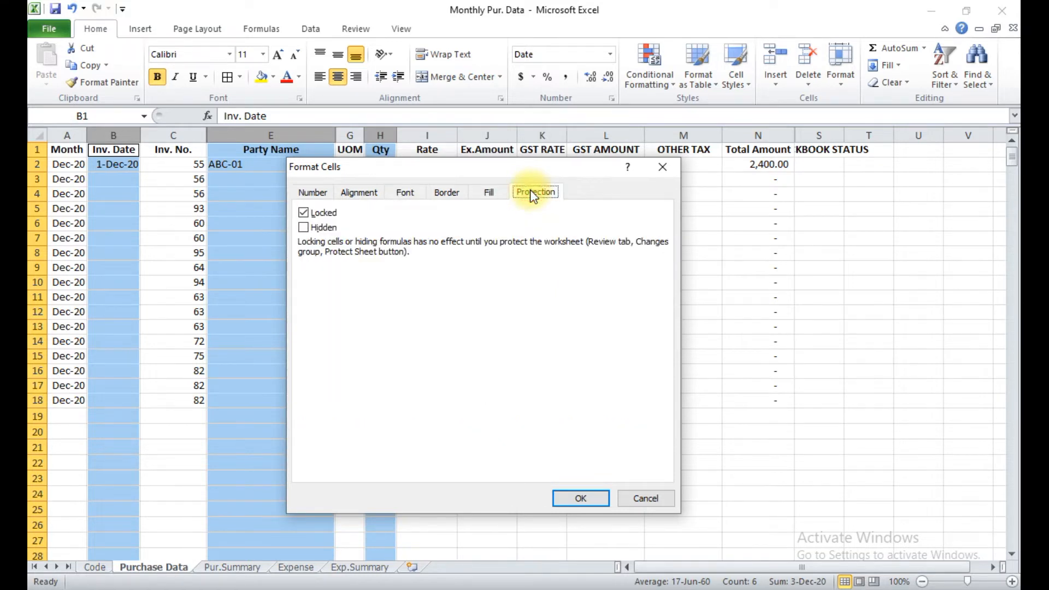
{"action": "left_click", "coordinate": [325, 215]}
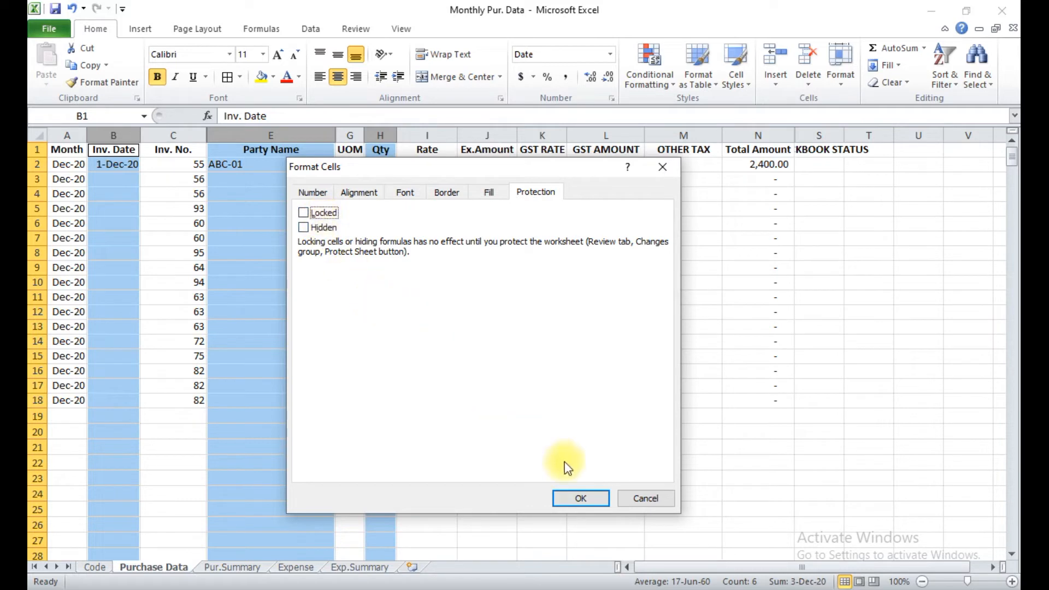
{"action": "left_click", "coordinate": [579, 498]}
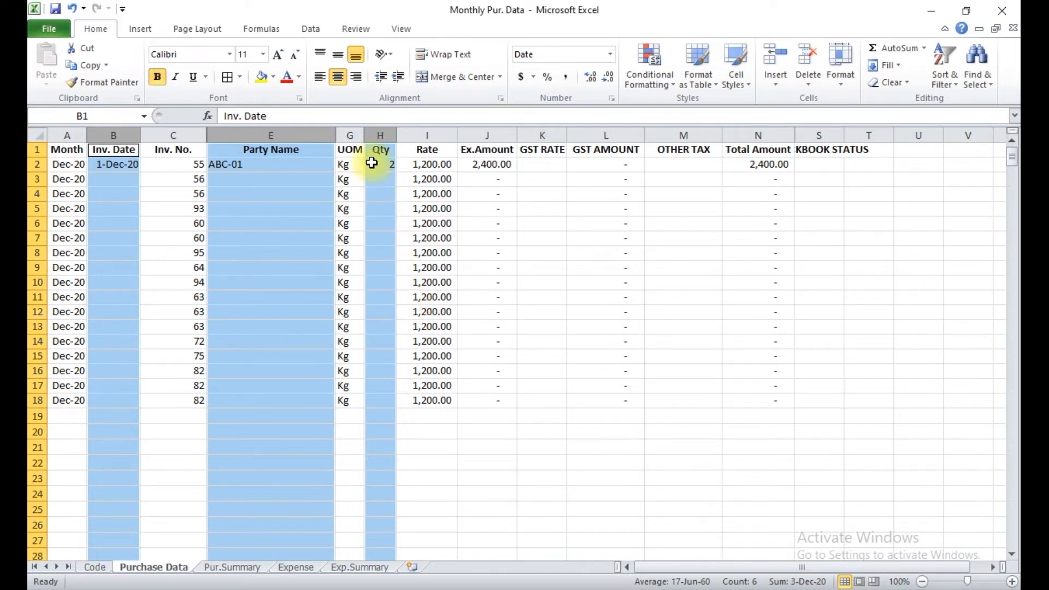
{"action": "left_click", "coordinate": [369, 164]}
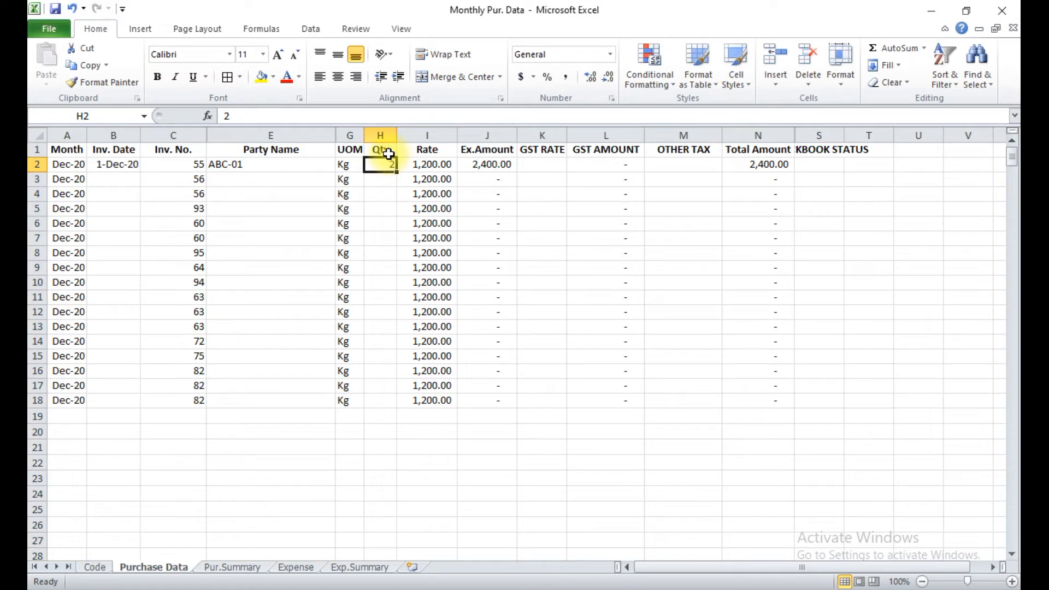
{"action": "left_click", "coordinate": [362, 32]}
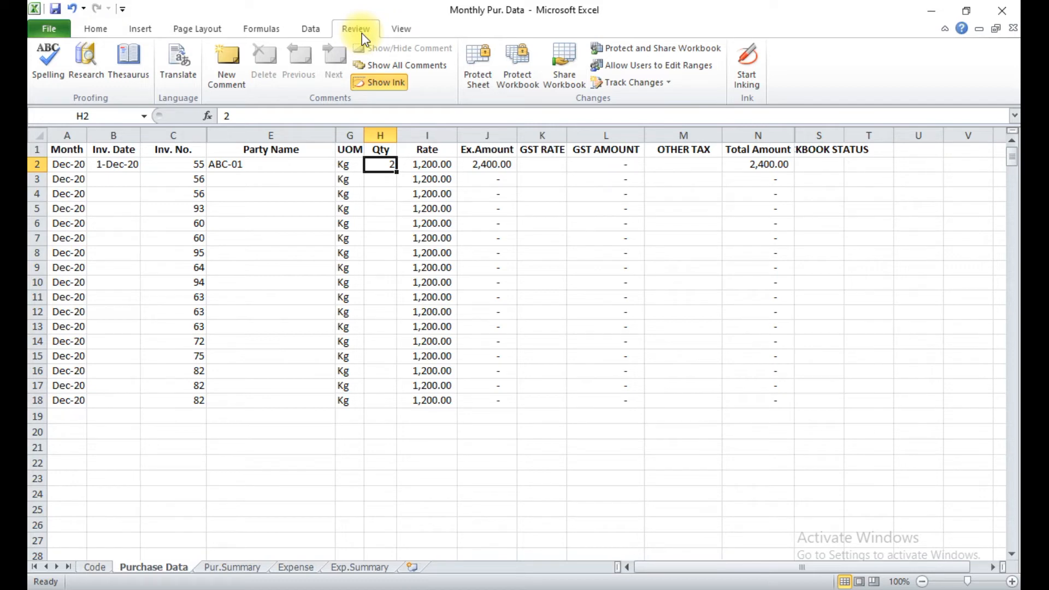
{"action": "left_click", "coordinate": [94, 33]}
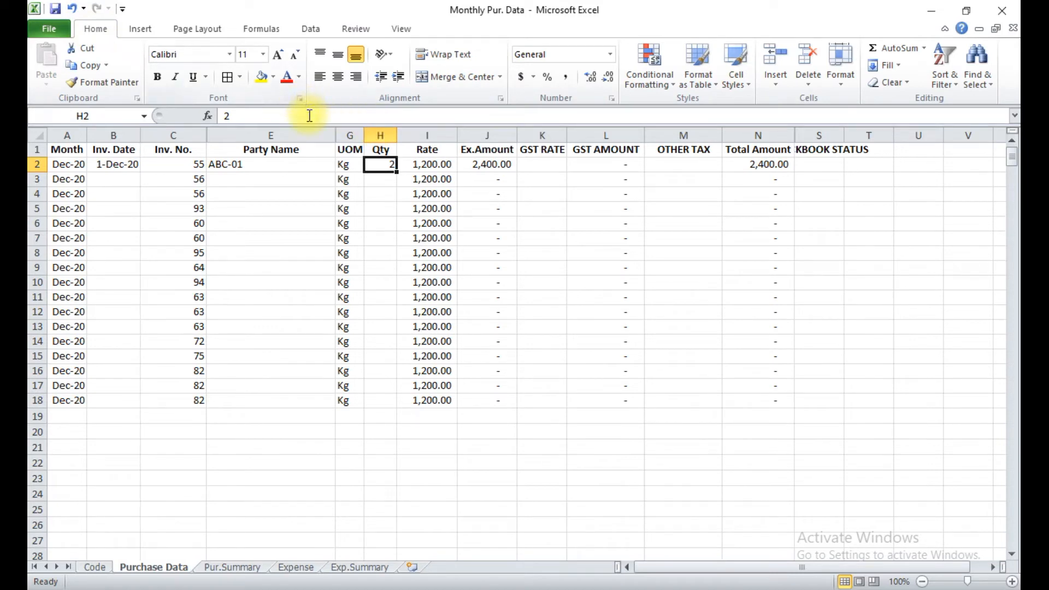
Protect the Purchase Data sheet without a password, allowing selection of unlocked cells only, after checking H2's Locked setting.
{"action": "key", "text": "ctrl+1"}
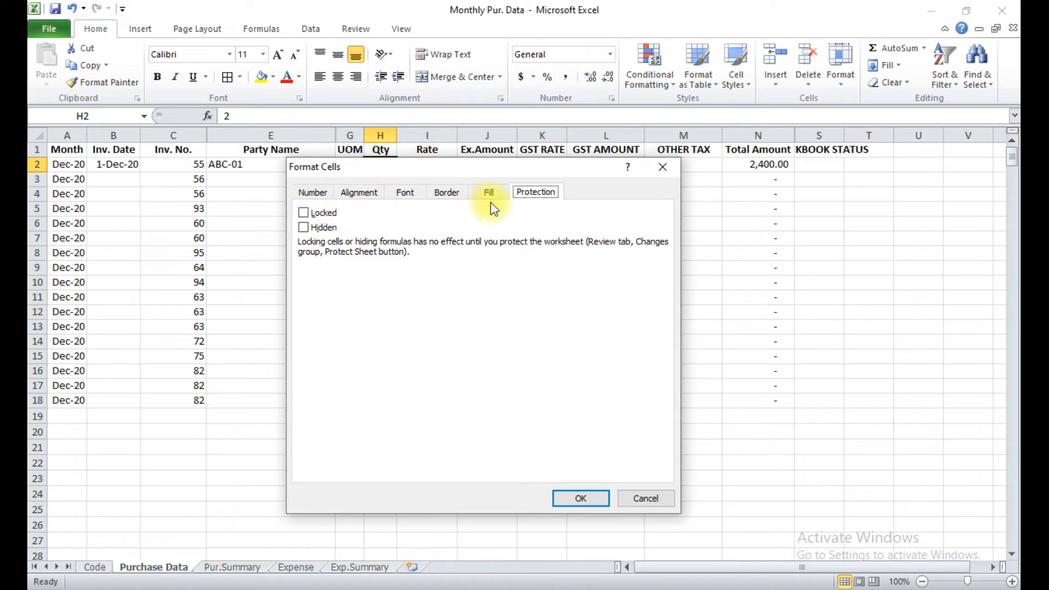
{"action": "key", "text": "Escape"}
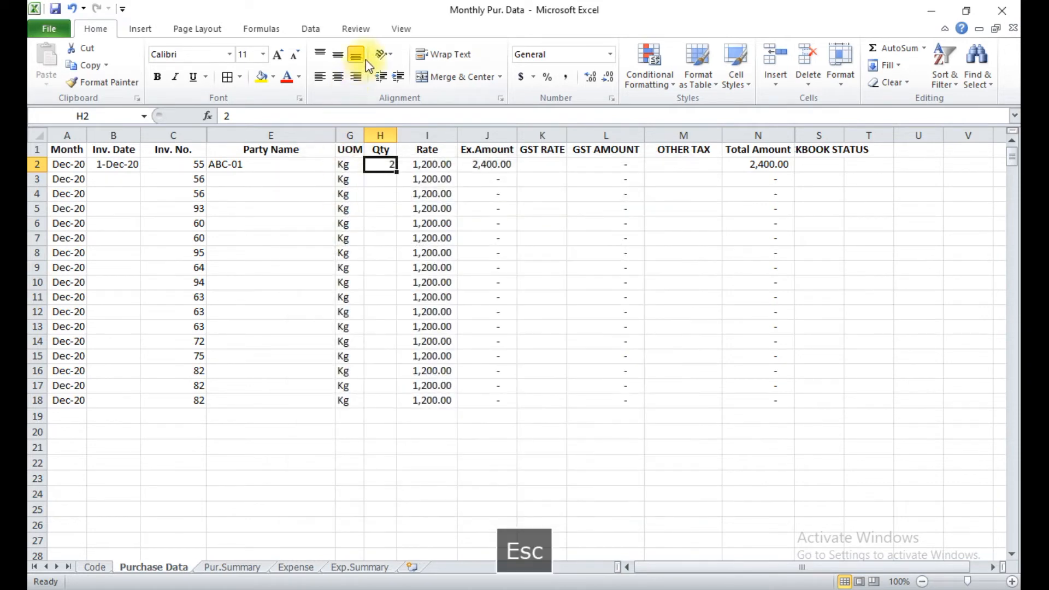
{"action": "left_click", "coordinate": [366, 30]}
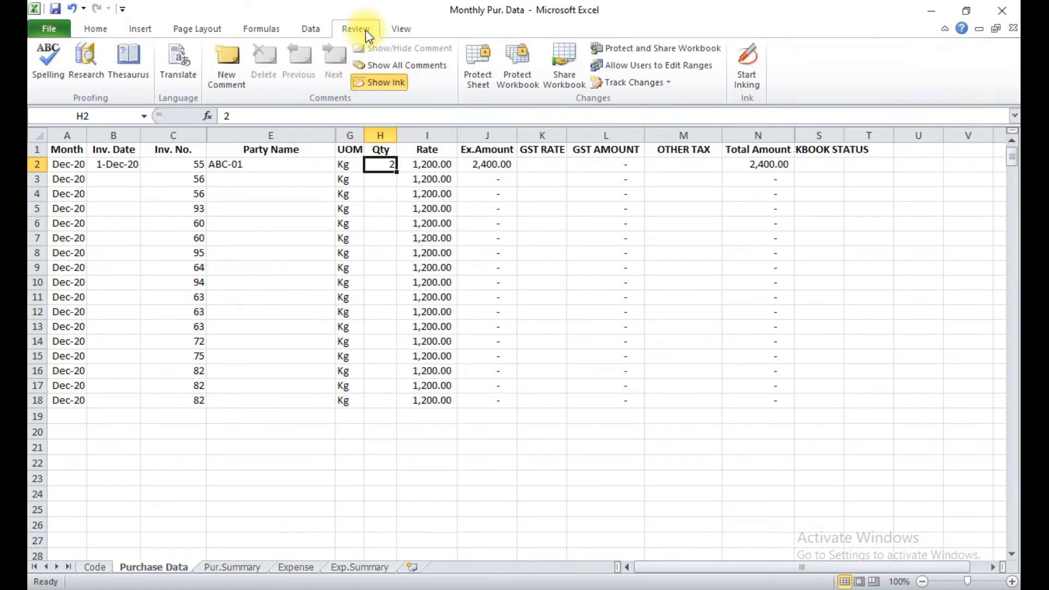
{"action": "left_click", "coordinate": [470, 82]}
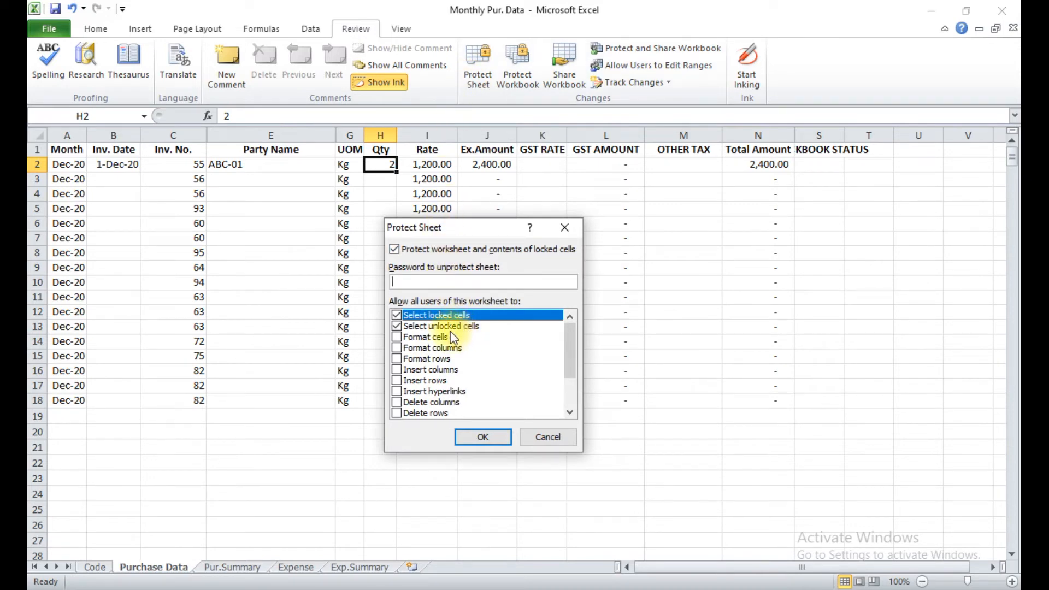
{"action": "left_click", "coordinate": [395, 317]}
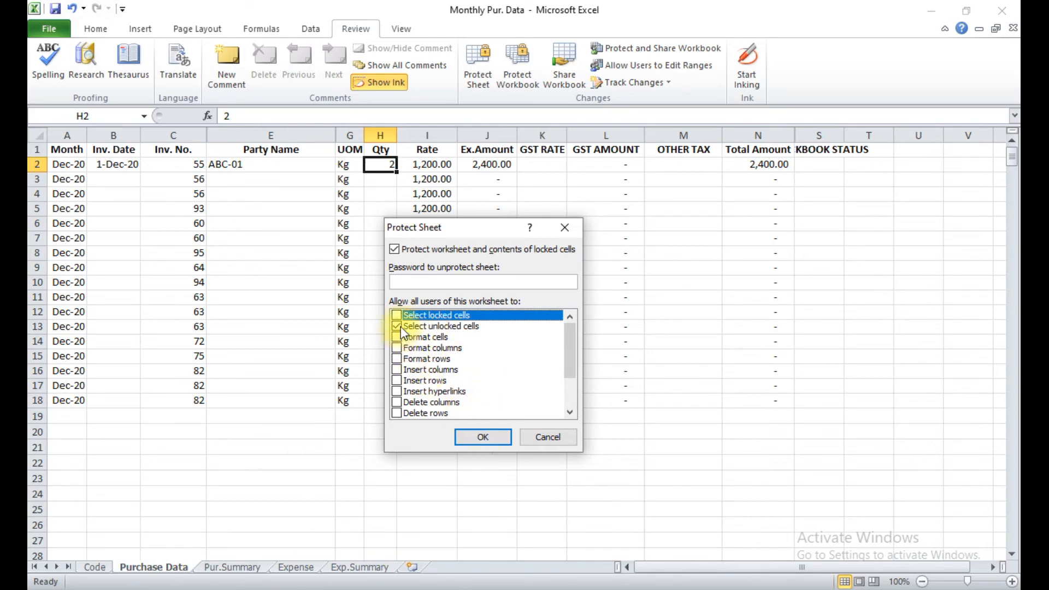
{"action": "left_click", "coordinate": [483, 437]}
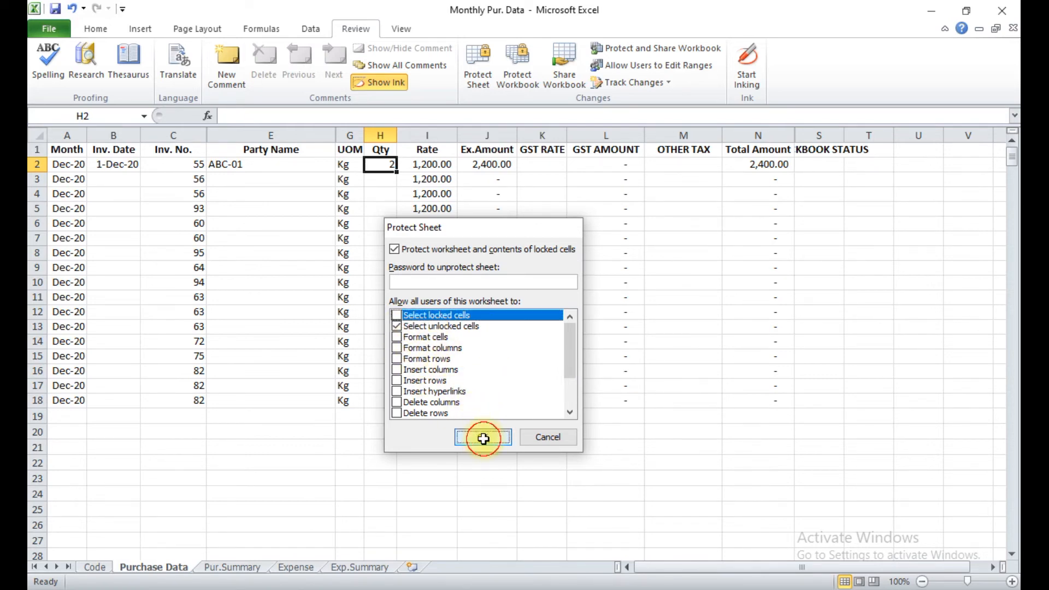
Step forward through the protected sheet's cells down to H23 to examine which columns can be selected.
{"action": "key", "text": "Return"}
{"action": "key", "text": "Right"}
{"action": "key", "text": "Right"}
{"action": "key", "text": "Right"}
{"action": "key", "text": "Right"}
{"action": "key", "text": "Right"}
{"action": "key", "text": "Right"}
{"action": "key", "text": "Right"}
{"action": "key", "text": "Right"}
{"action": "key", "text": "Right"}
{"action": "key", "text": "Right"}
{"action": "key", "text": "Right"}
{"action": "key", "text": "Right"}
{"action": "key", "text": "Right"}
{"action": "key", "text": "Right"}
{"action": "key", "text": "Right"}
{"action": "key", "text": "Right"}
{"action": "key", "text": "Right"}
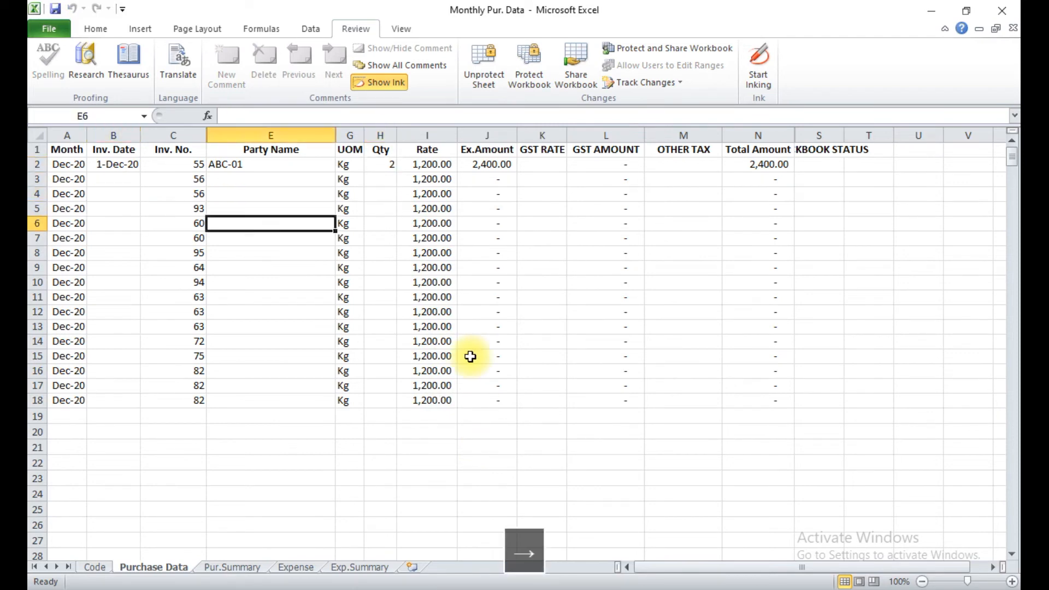
{"action": "key", "text": "Right"}
{"action": "key", "text": "Right"}
{"action": "key", "text": "Right"}
{"action": "key", "text": "Right"}
{"action": "key", "text": "Right"}
{"action": "key", "text": "Right"}
{"action": "key", "text": "Right"}
{"action": "key", "text": "Right"}
{"action": "key", "text": "Right"}
{"action": "key", "text": "Right"}
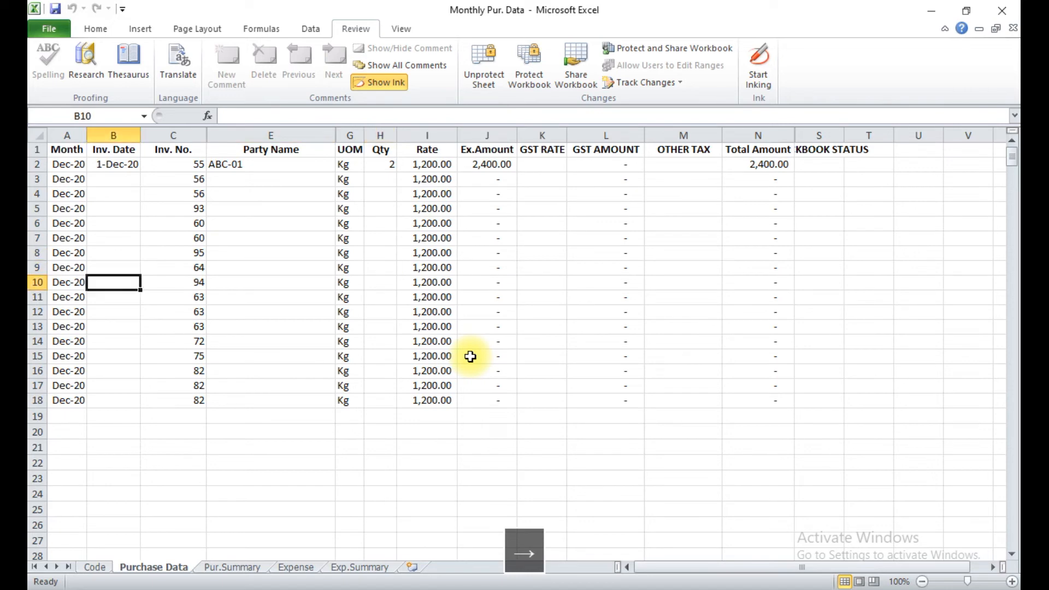
{"action": "key", "text": "Right"}
{"action": "key", "text": "Right"}
{"action": "key", "text": "Right"}
{"action": "key", "text": "Right"}
{"action": "key", "text": "Right"}
{"action": "key", "text": "Right"}
{"action": "key", "text": "Right"}
{"action": "key", "text": "Right"}
{"action": "key", "text": "Right"}
{"action": "key", "text": "Right"}
{"action": "key", "text": "Right"}
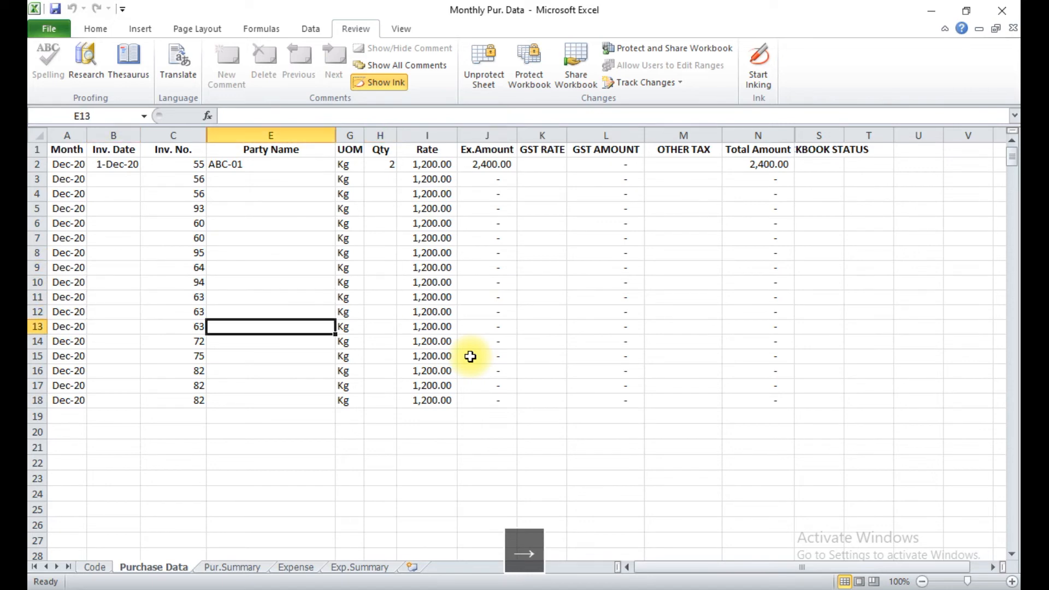
{"action": "key", "text": "Right"}
{"action": "key", "text": "Right"}
{"action": "key", "text": "Right"}
{"action": "key", "text": "Right"}
{"action": "key", "text": "Right"}
{"action": "key", "text": "Right"}
{"action": "key", "text": "Right"}
{"action": "key", "text": "Right"}
{"action": "key", "text": "Right"}
{"action": "key", "text": "Right"}
{"action": "key", "text": "Right"}
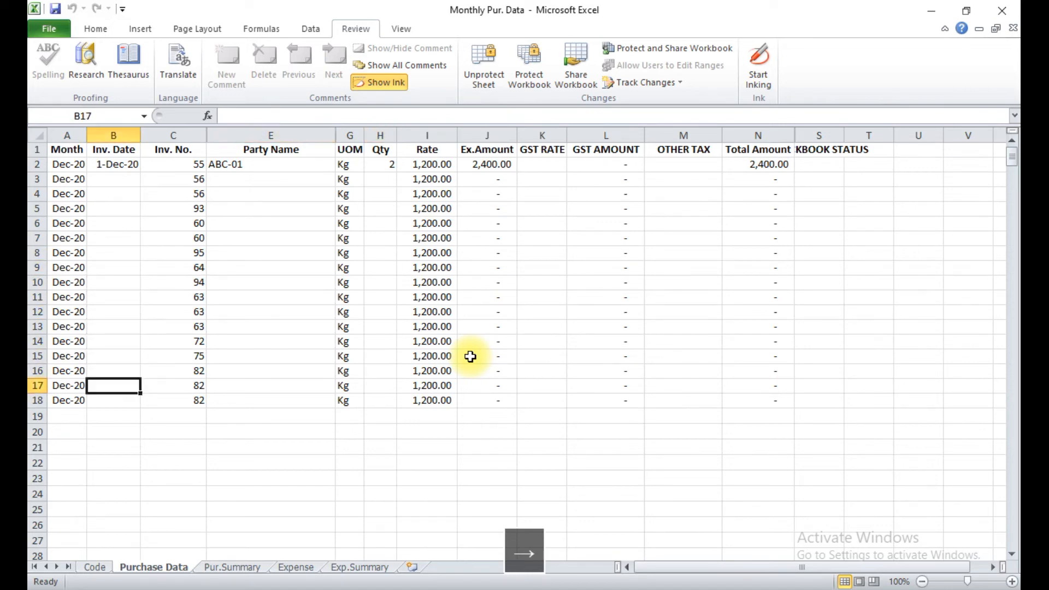
{"action": "key", "text": "Right"}
{"action": "key", "text": "Right"}
{"action": "key", "text": "Right"}
{"action": "key", "text": "Right"}
{"action": "key", "text": "Right"}
{"action": "key", "text": "Right"}
{"action": "key", "text": "Right"}
{"action": "key", "text": "Right"}
{"action": "key", "text": "Right"}
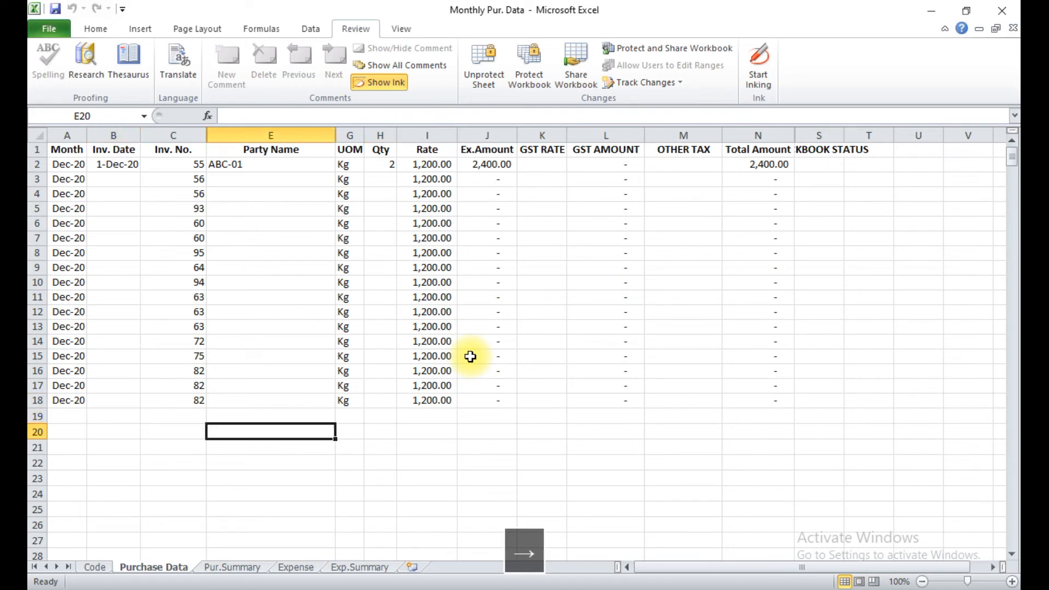
{"action": "key", "text": "Right"}
{"action": "key", "text": "Right"}
{"action": "key", "text": "Right"}
{"action": "key", "text": "Right"}
{"action": "key", "text": "Right"}
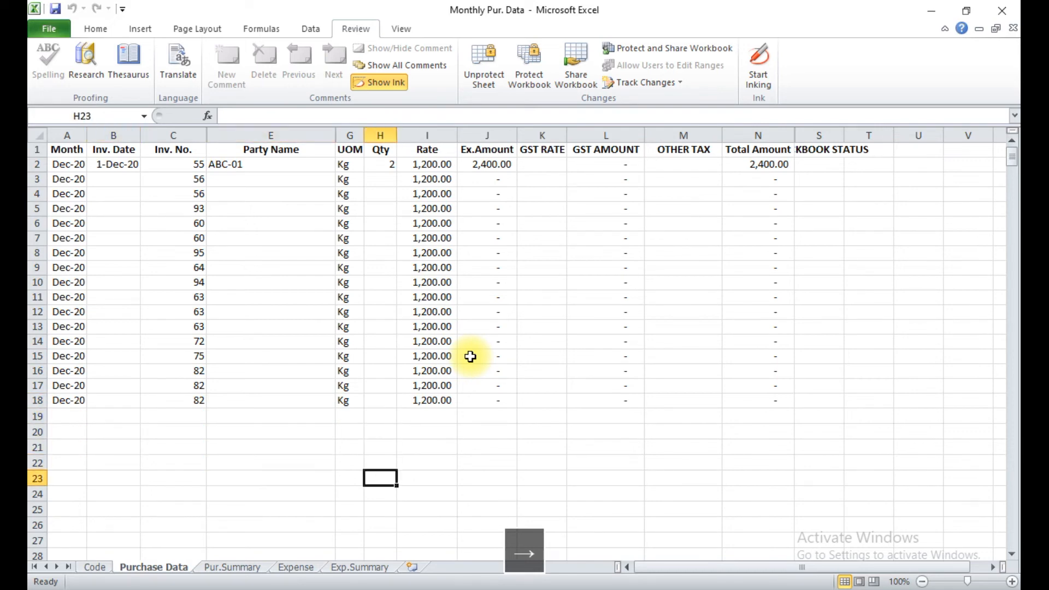
Step backward from H23 up to B3 to check which cells can be selected in reverse order.
{"action": "key", "text": "Left"}
{"action": "key", "text": "Left"}
{"action": "key", "text": "Left"}
{"action": "key", "text": "Left"}
{"action": "key", "text": "Left"}
{"action": "key", "text": "Left"}
{"action": "key", "text": "Left"}
{"action": "key", "text": "Left"}
{"action": "key", "text": "Left"}
{"action": "key", "text": "Left"}
{"action": "key", "text": "Left"}
{"action": "key", "text": "Left"}
{"action": "key", "text": "Left"}
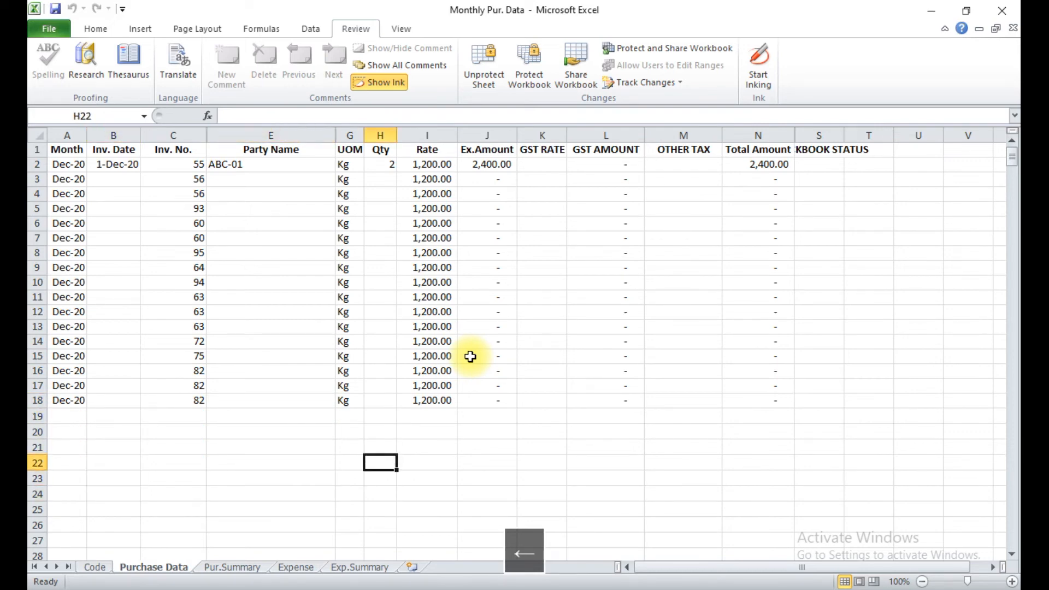
{"action": "key", "text": "Up"}
{"action": "key", "text": "Up"}
{"action": "key", "text": "Up"}
{"action": "key", "text": "Up"}
{"action": "key", "text": "Up"}
{"action": "key", "text": "Up"}
{"action": "key", "text": "Up"}
{"action": "key", "text": "Up"}
{"action": "key", "text": "Up"}
{"action": "key", "text": "Up"}
{"action": "key", "text": "Up"}
{"action": "key", "text": "Up"}
{"action": "key", "text": "Up"}
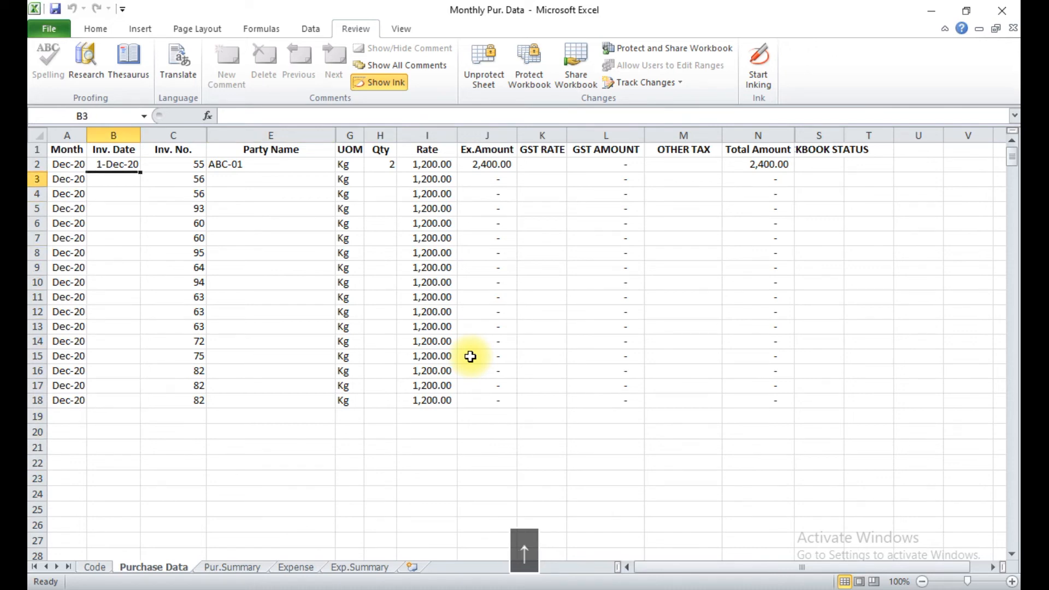
Set the quantity for ABC-01 in H2 to 5.
{"action": "key", "text": "ctrl+Up"}
{"action": "key", "text": "Up"}
{"action": "key", "text": "Up"}
{"action": "key", "text": "Down"}
{"action": "key", "text": "ctrl+Up"}
{"action": "key", "text": "Up"}
{"action": "key", "text": "Down"}
{"action": "key", "text": "Down"}
{"action": "key", "text": "Up"}
{"action": "key", "text": "Right"}
{"action": "key", "text": "Right"}
{"action": "key", "text": "Right"}
{"action": "key", "text": "Right"}
{"action": "key", "text": "Right"}
{"action": "key", "text": "Left"}
{"action": "type", "text": "5"}
{"action": "key", "text": "Return"}
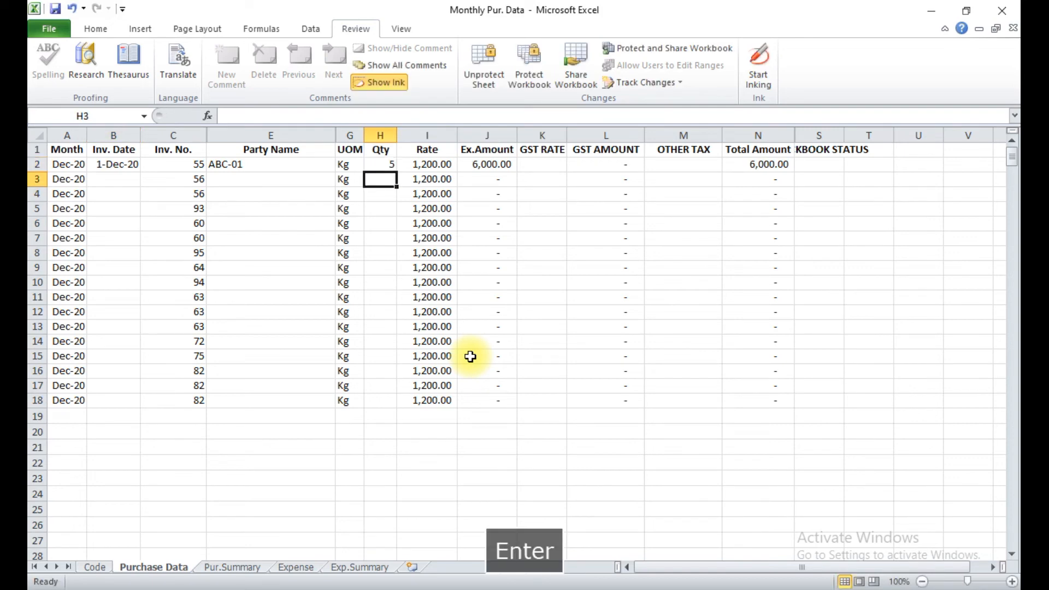
Enter the current date as the invoice date in B3.
{"action": "key", "text": "Right"}
{"action": "key", "text": "Up"}
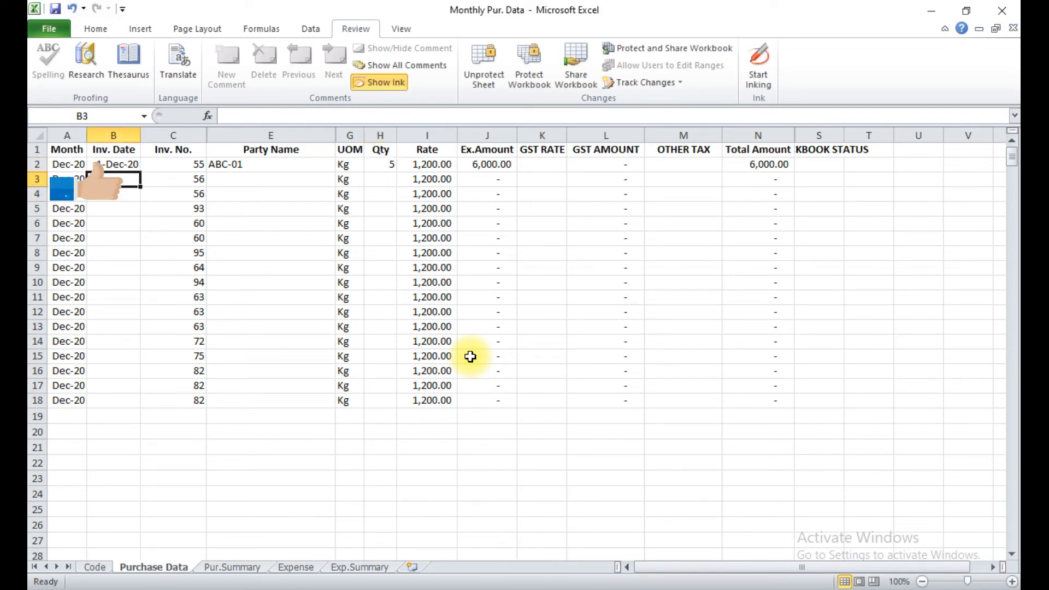
{"action": "key", "text": "ctrl+semicolon"}
{"action": "key", "text": "Tab"}
{"action": "key", "text": "Tab"}
{"action": "key", "text": "Tab"}
{"action": "key", "text": "Tab"}
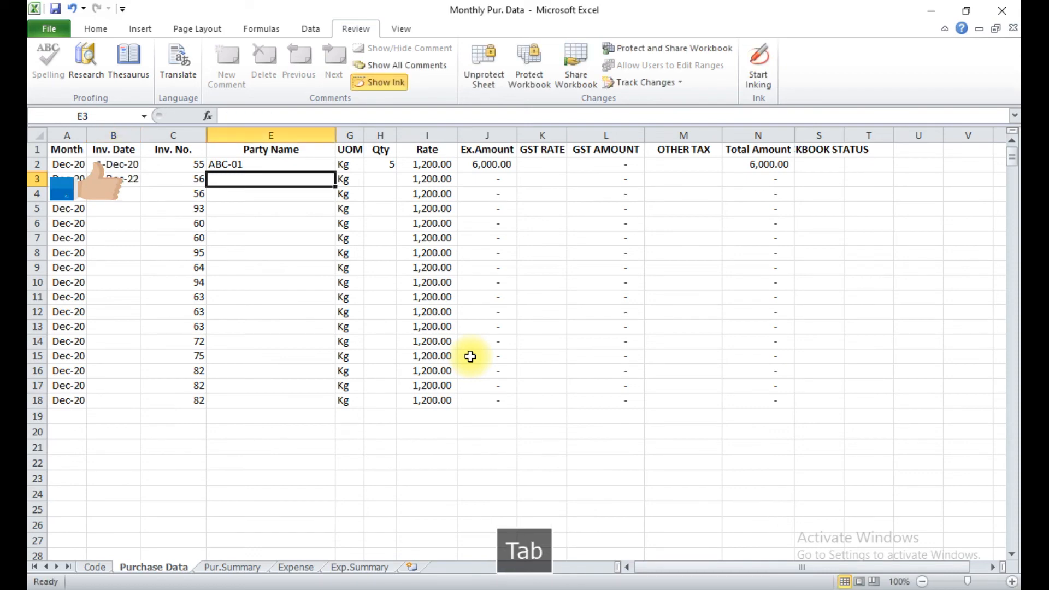
Enter the party's name in E3 and a quantity of 6 in H3.
{"action": "key", "text": "Left"}
{"action": "key", "text": "Left"}
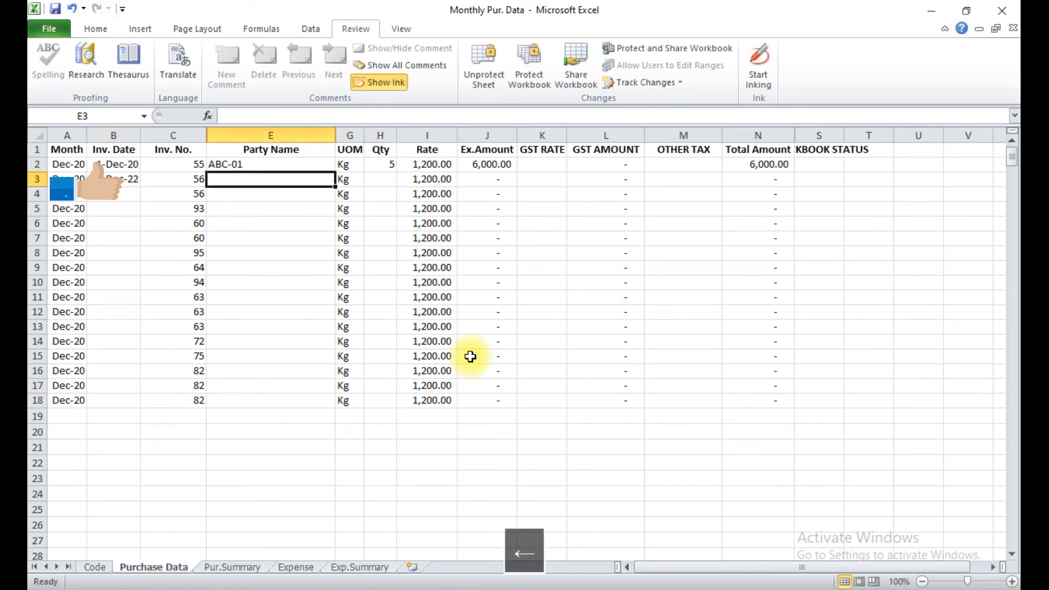
{"action": "type", "text": "KHAN"}
{"action": "key", "text": "Tab"}
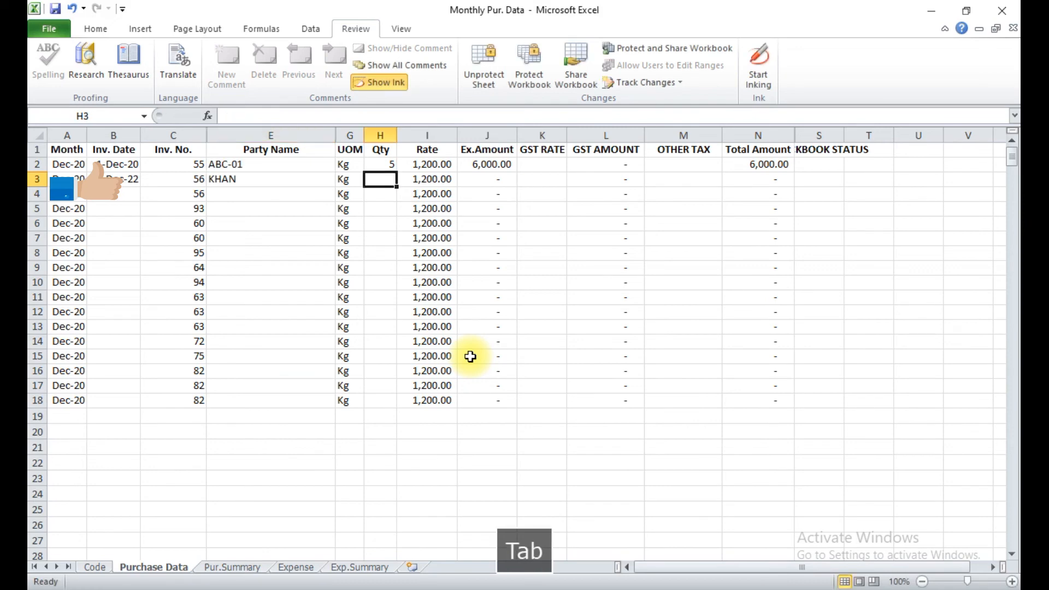
{"action": "type", "text": "6"}
{"action": "key", "text": "Return"}
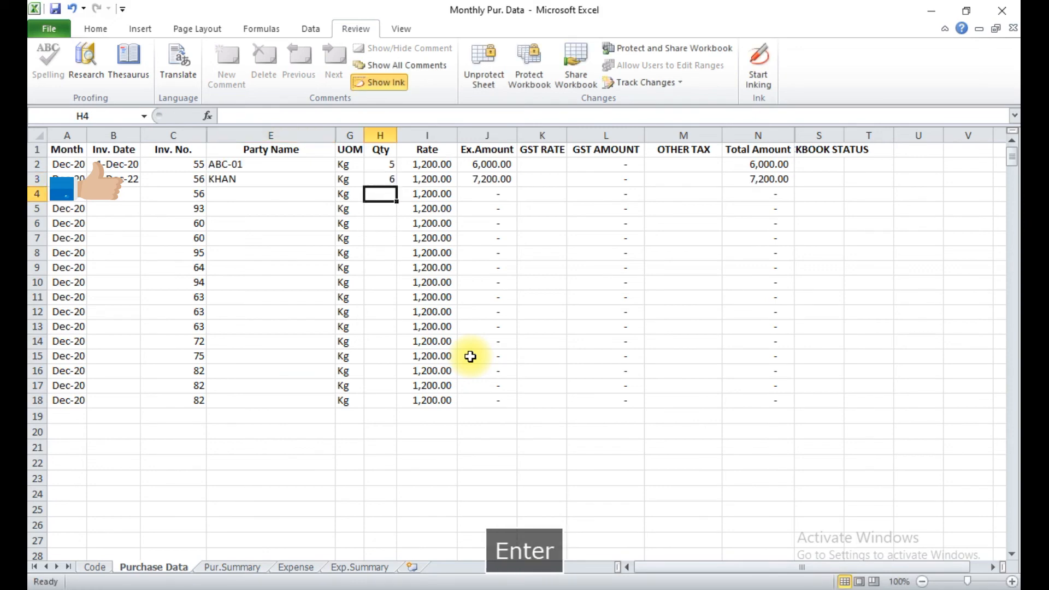